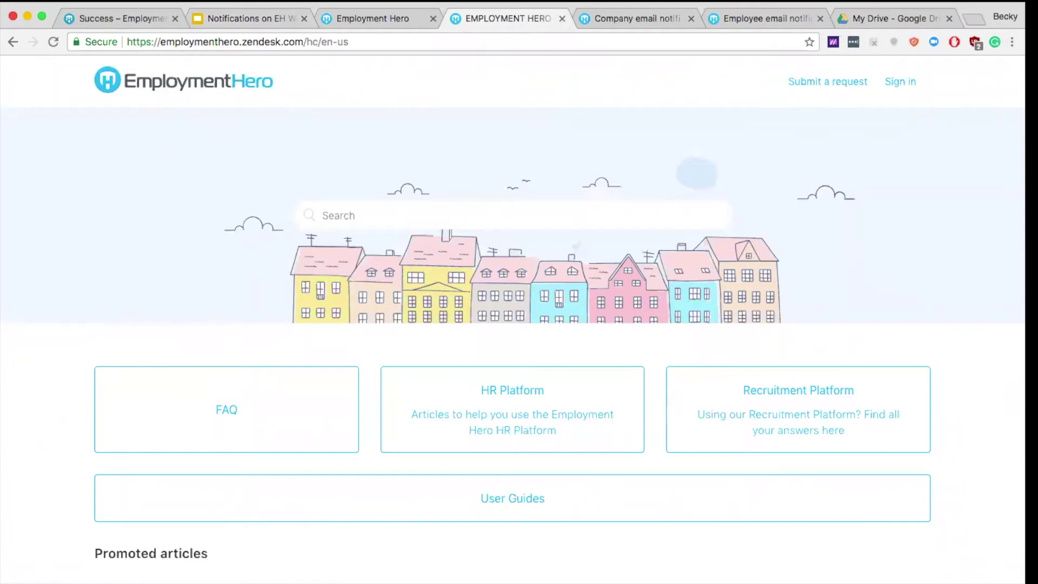
Step: Search the help centre for "what kind of emails" and open the article on what kind of emails Employment Hero sends
left_click(44, 12)
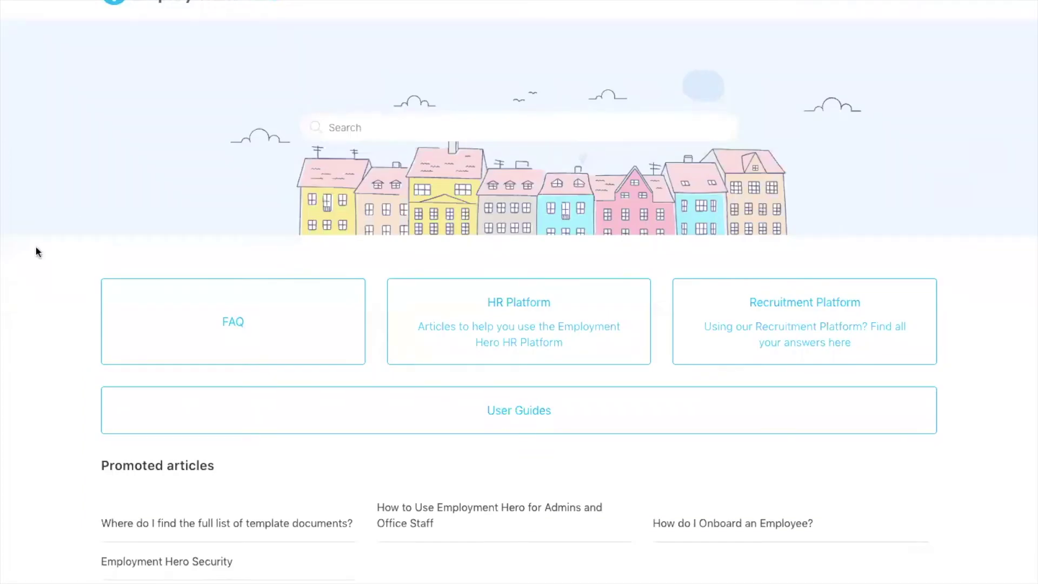
left_click(358, 130)
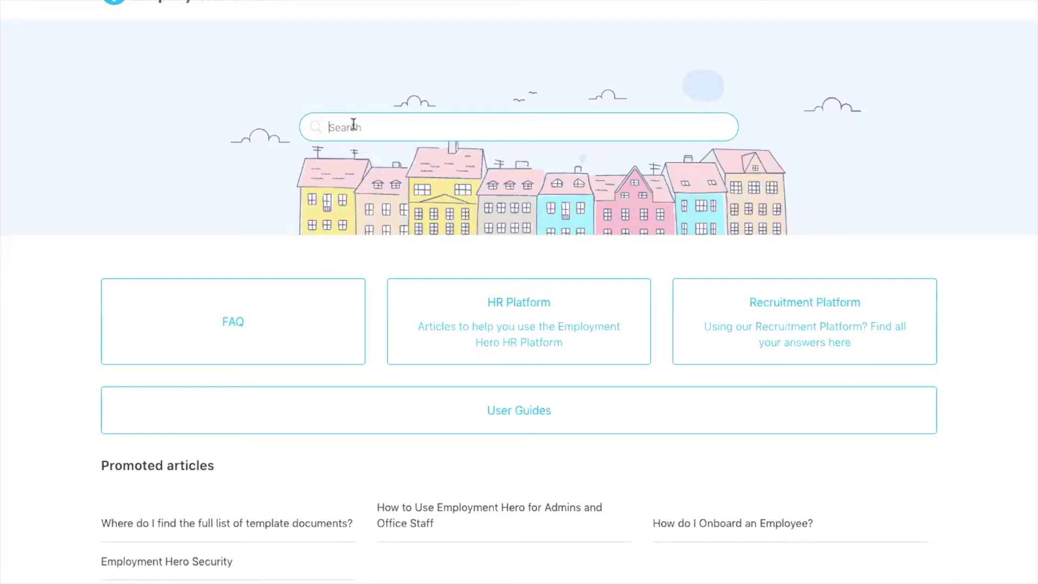
type("what kind")
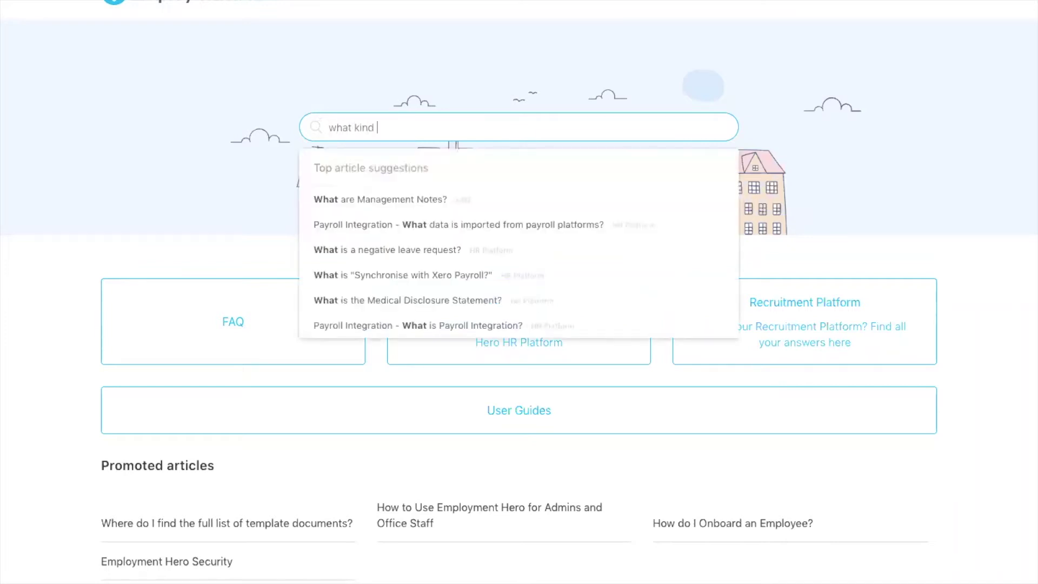
type(" of emails")
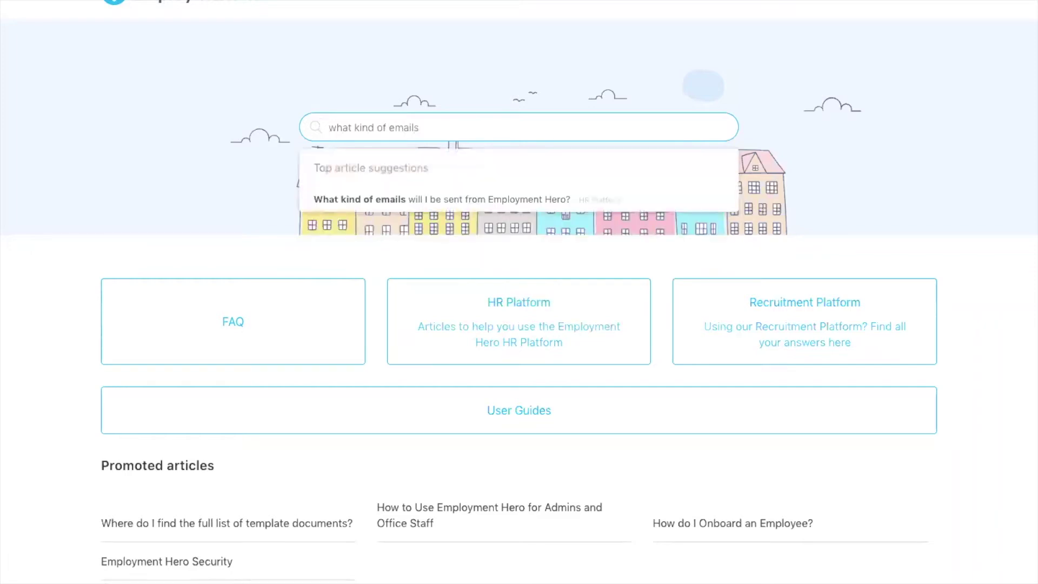
key("Return")
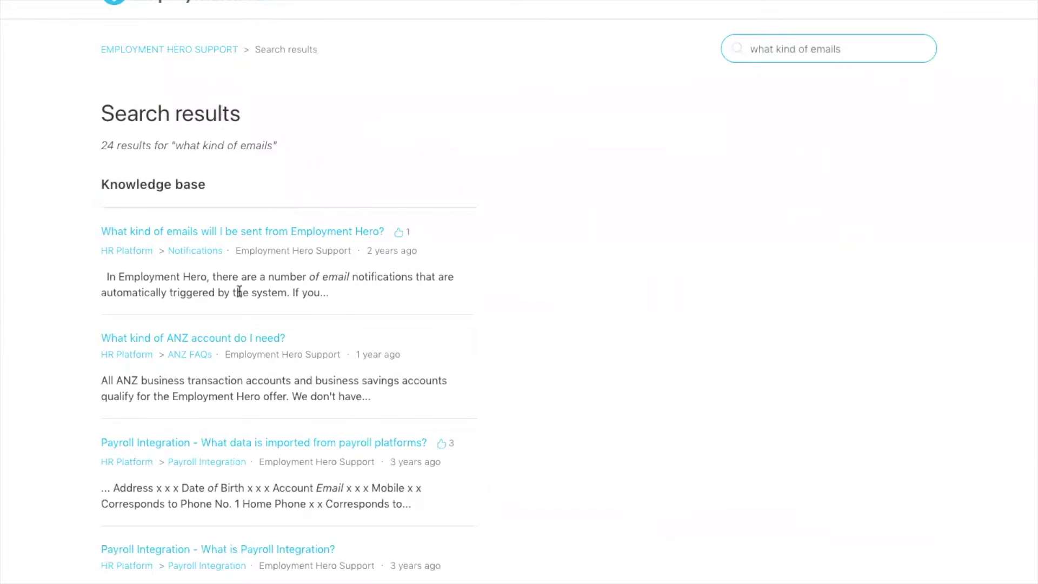
left_click(171, 235)
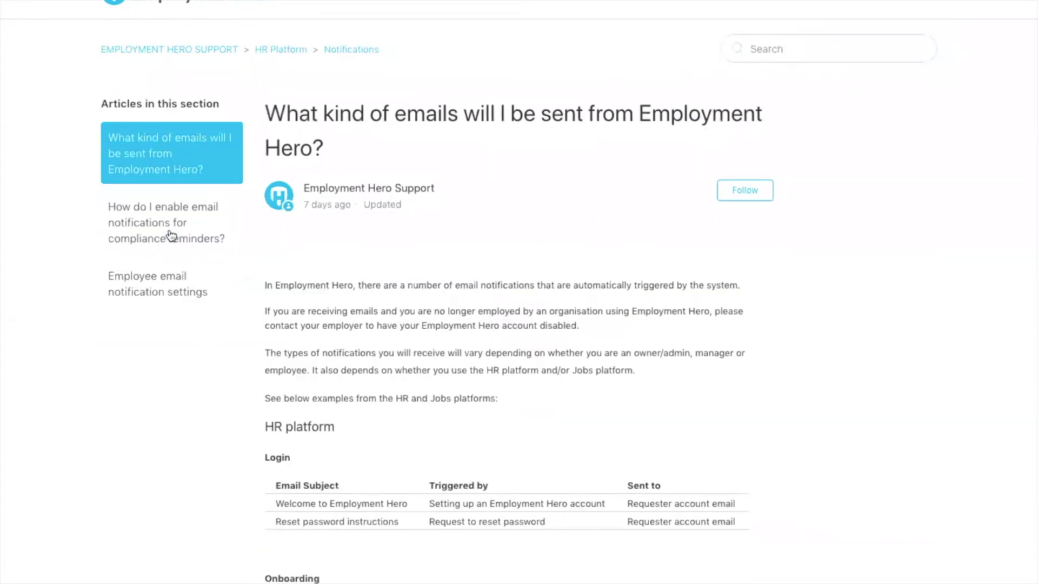
Step: Review the article's introduction and its Login, Onboarding and Documents tables of email subjects, triggers and recipients
scroll(973, 420, "down", 2)
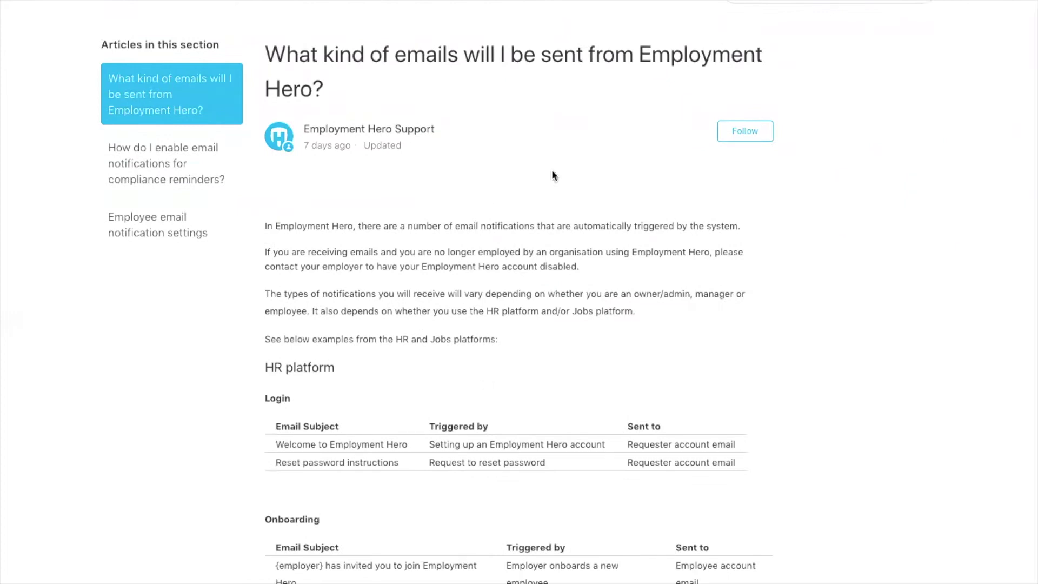
scroll(890, 321, "down", 2)
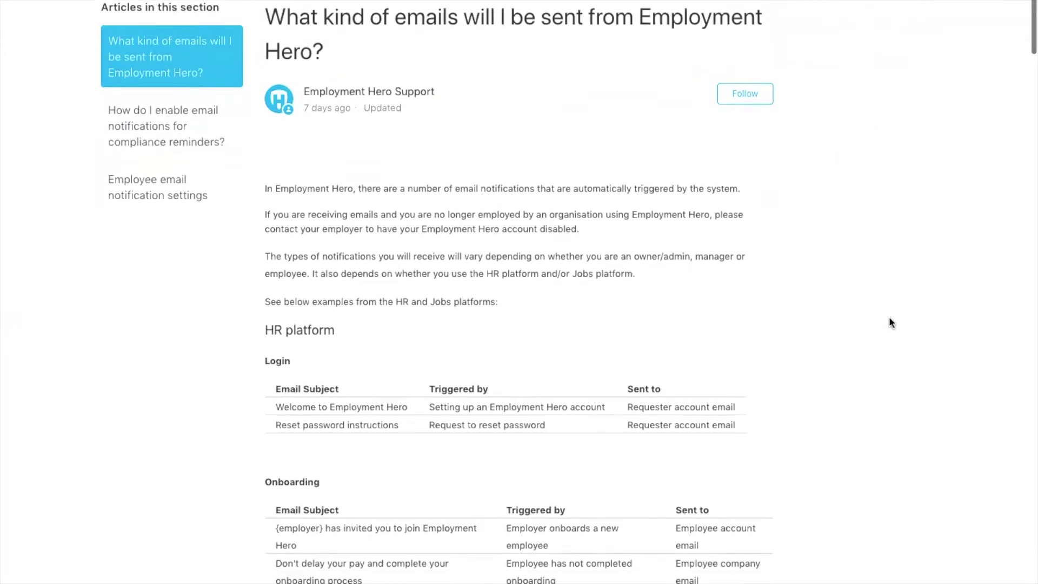
scroll(890, 319, "down", 2)
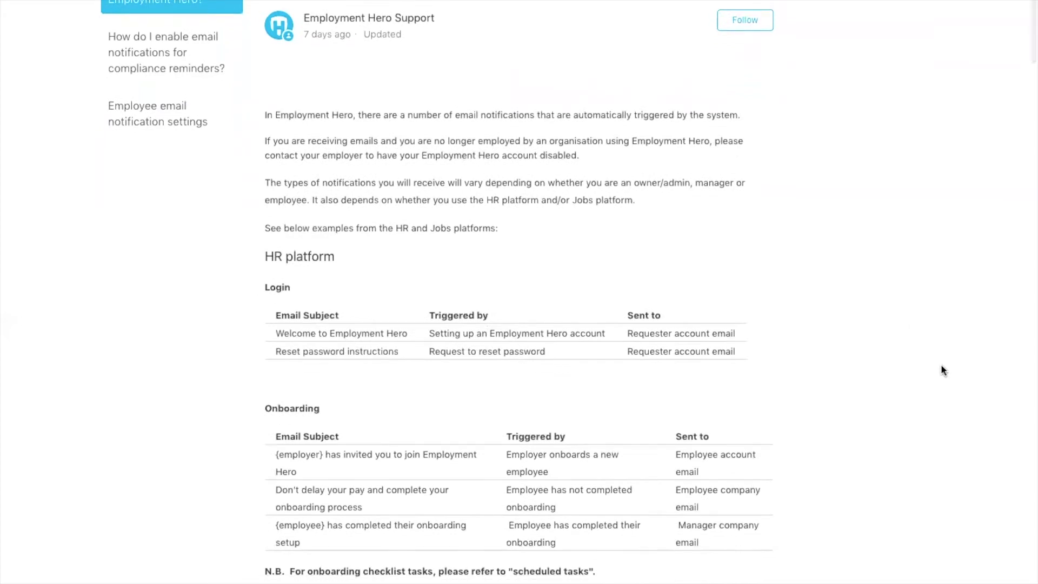
scroll(941, 366, "down", 2)
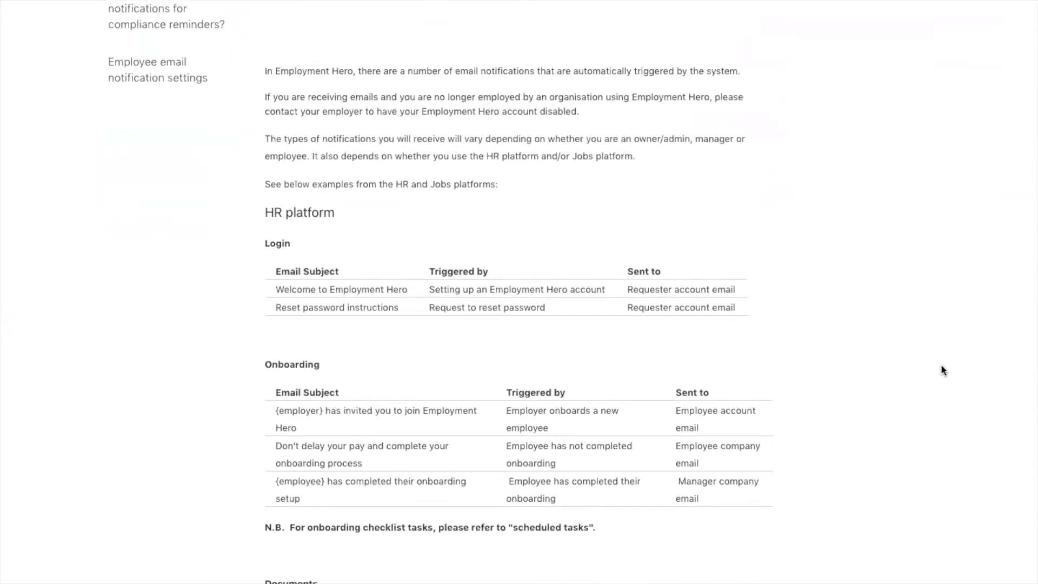
scroll(941, 367, "down", 2)
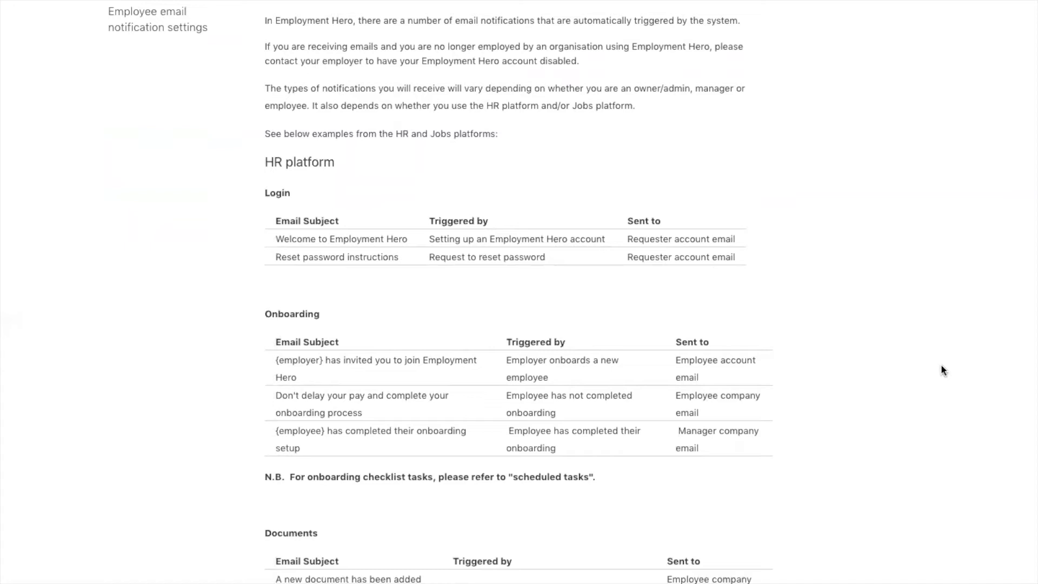
scroll(908, 411, "down", 2)
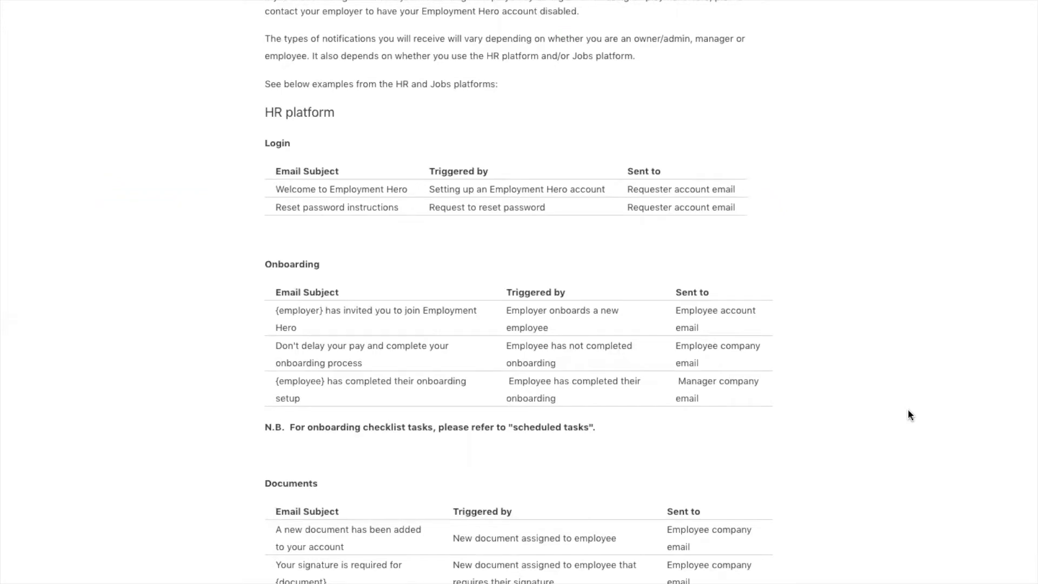
scroll(909, 411, "up", 1)
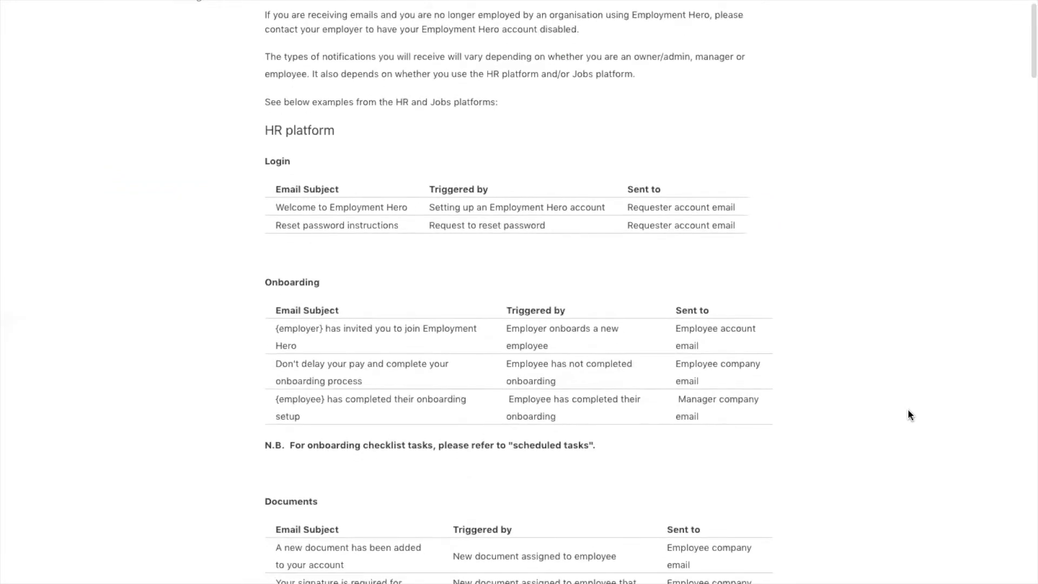
scroll(908, 415, "up", 3)
scroll(908, 415, "down", 1)
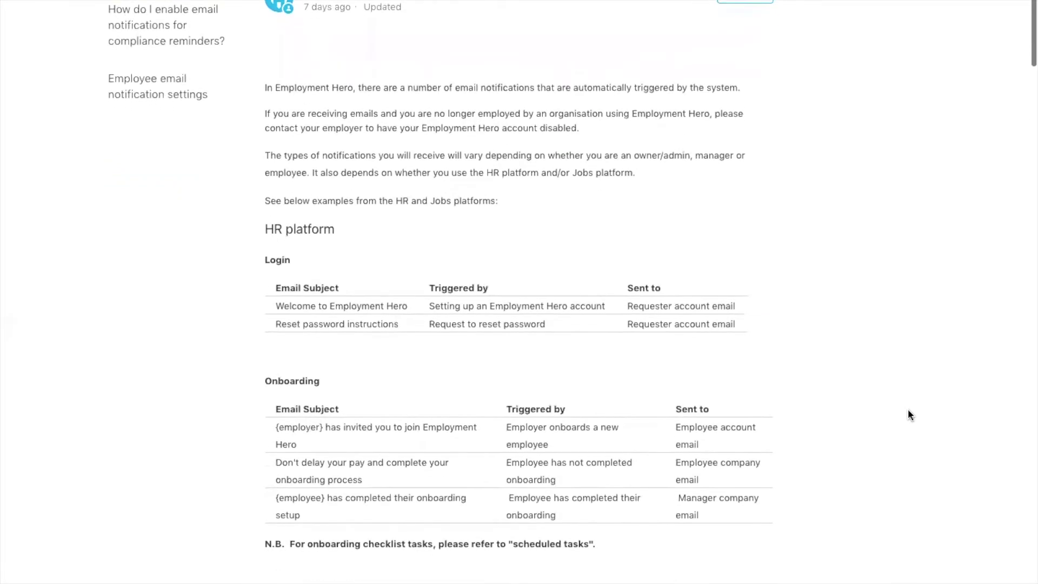
Step: Find "pay details" in the article and review the Employee File, Certifications, Timesheets and leave request notification tables
key("super+f")
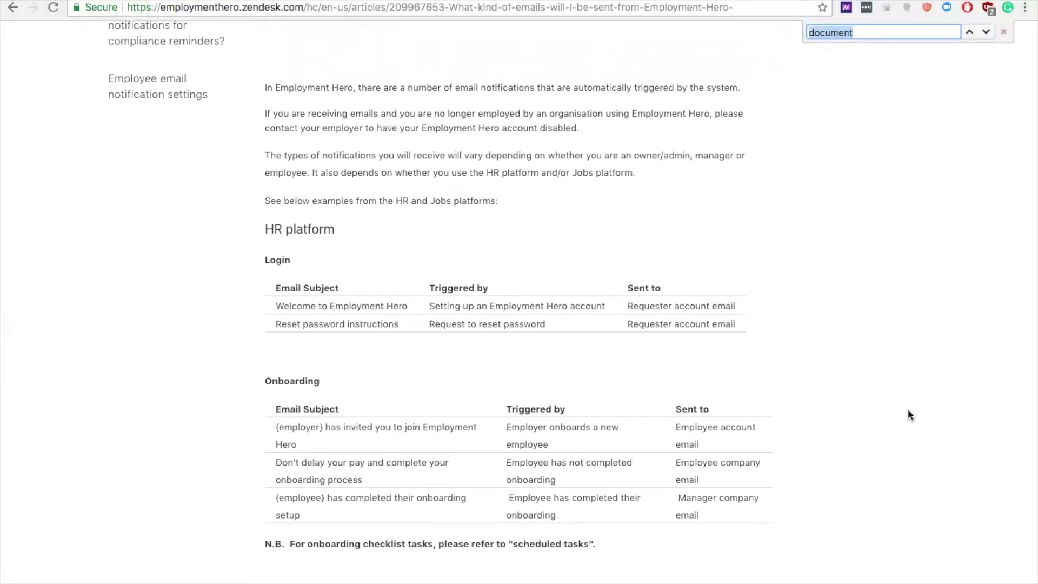
key("BackSpace")
type("pay")
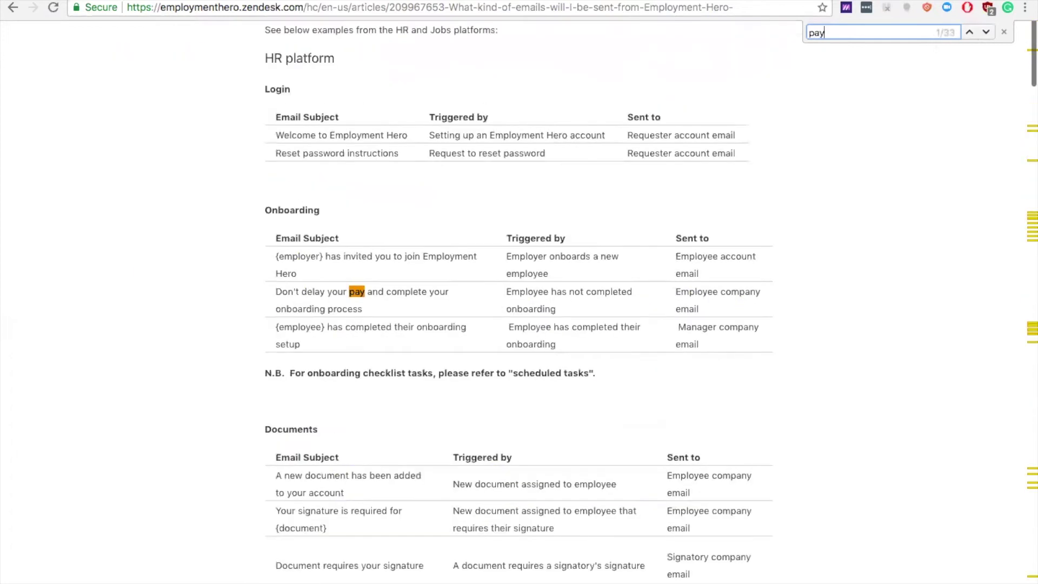
type(" details")
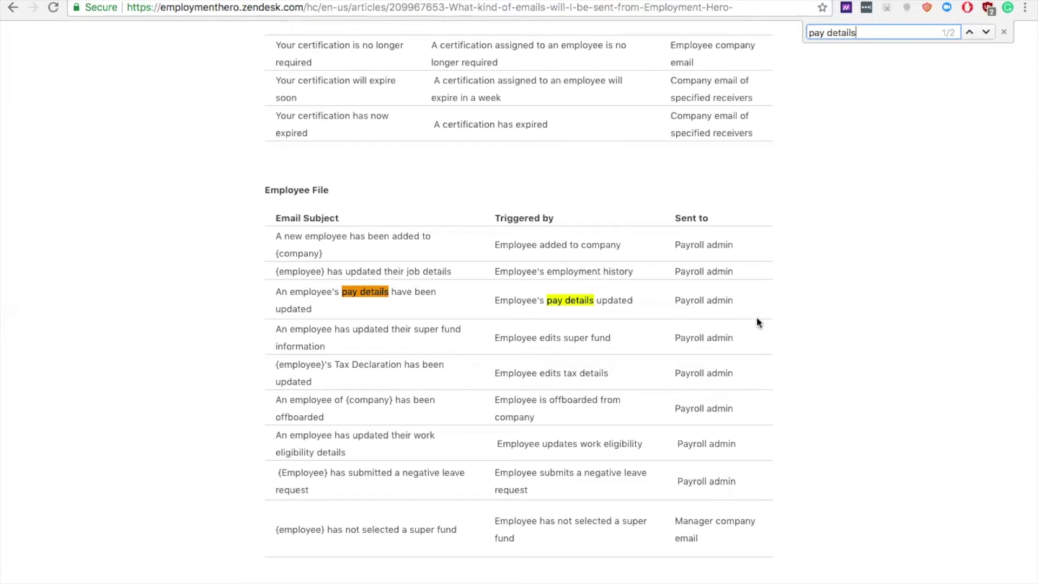
scroll(862, 285, "up", 3)
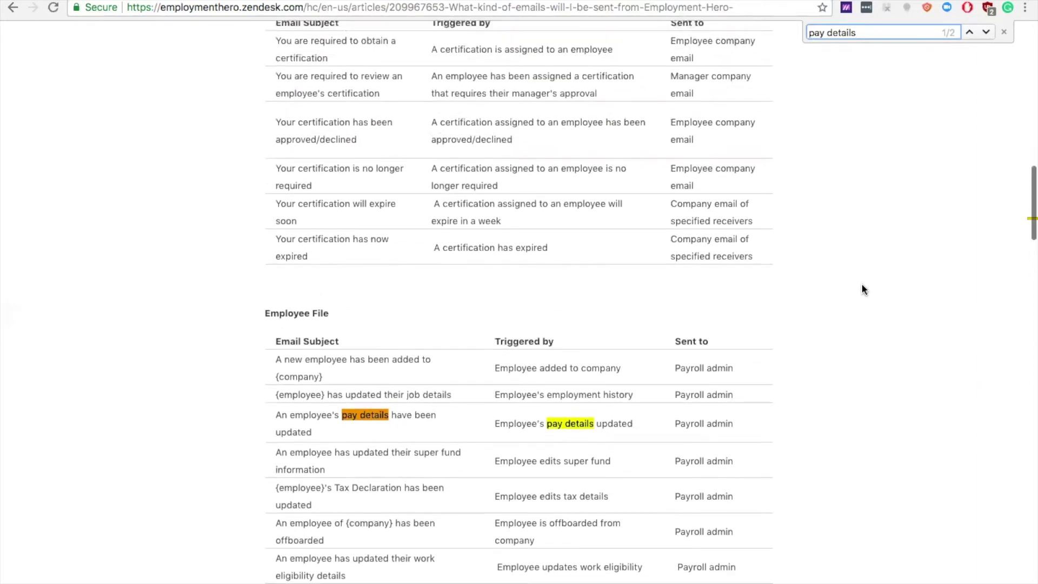
scroll(862, 289, "up", 2)
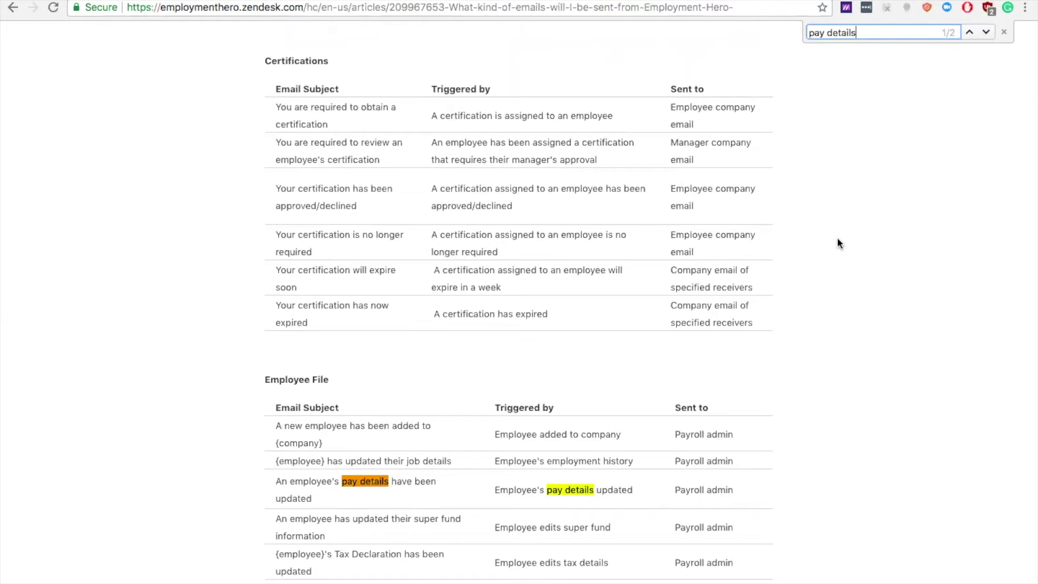
scroll(869, 177, "up", 3)
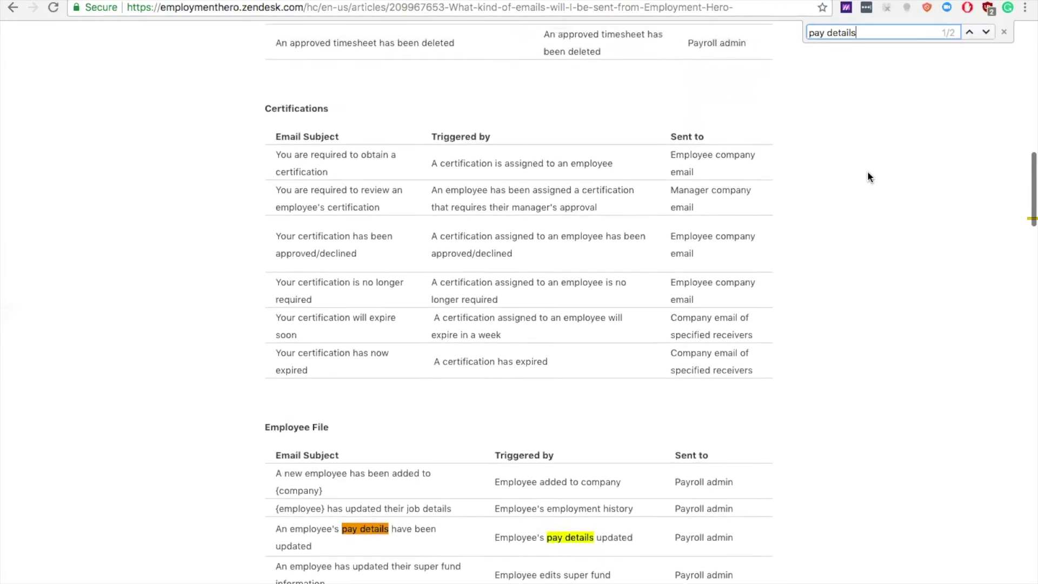
scroll(868, 172, "up", 10)
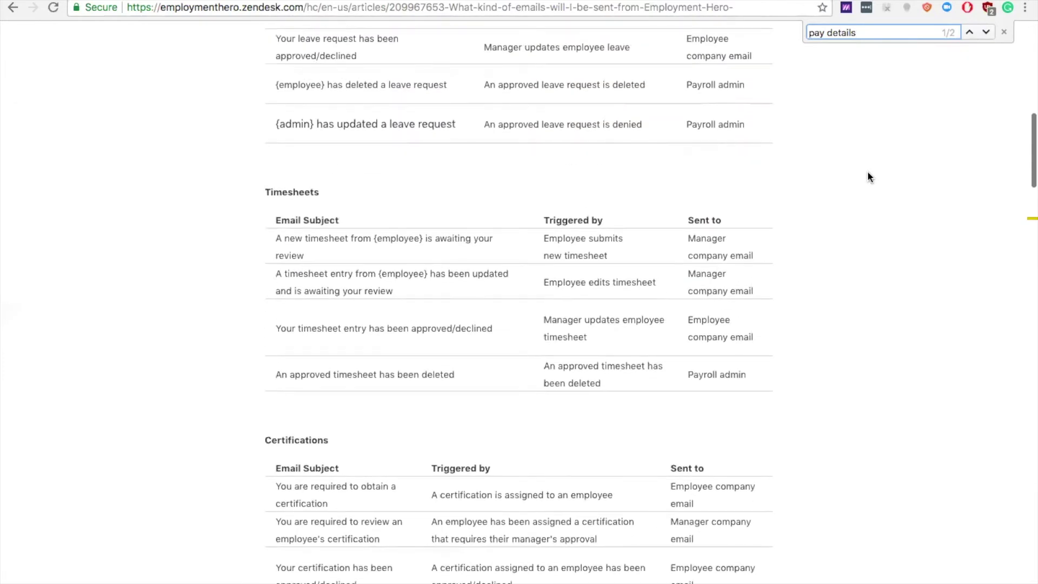
scroll(869, 177, "up", 3)
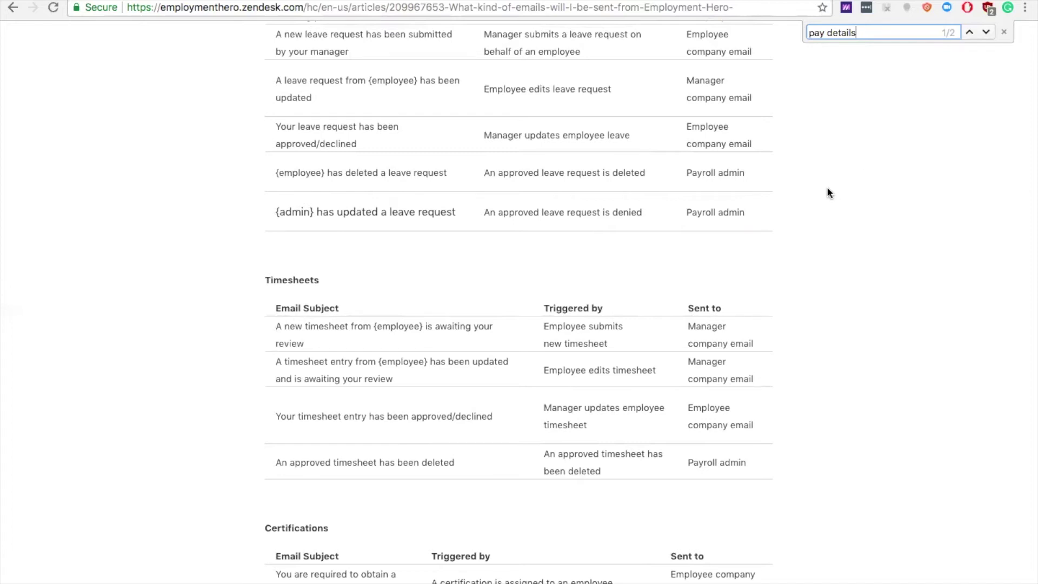
scroll(827, 192, "up", 4)
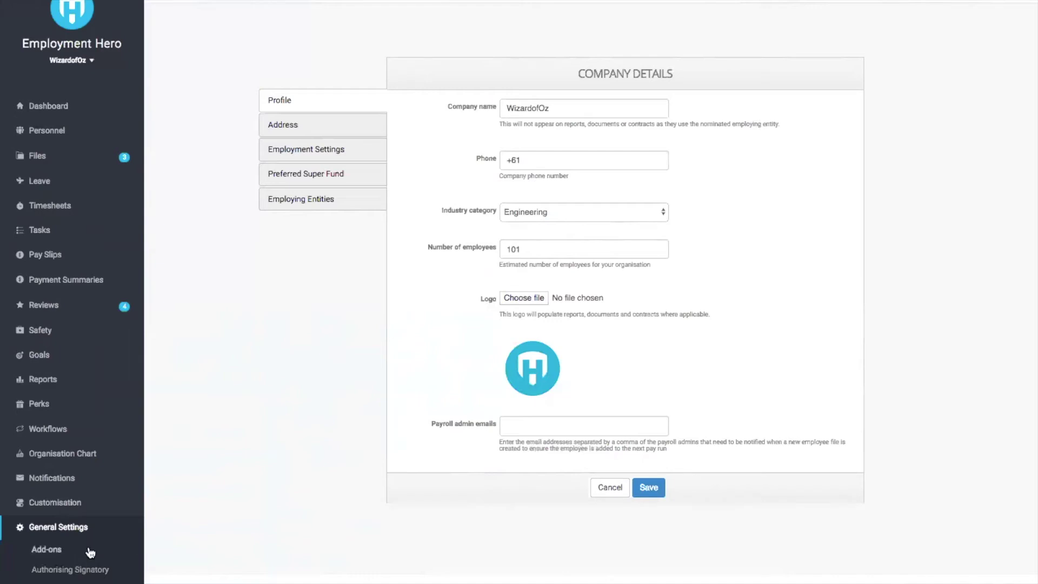
Step: Switch to the Employment Hero platform and open Email Settings under General Settings
scroll(87, 548, "down", 3)
scroll(91, 550, "down", 3)
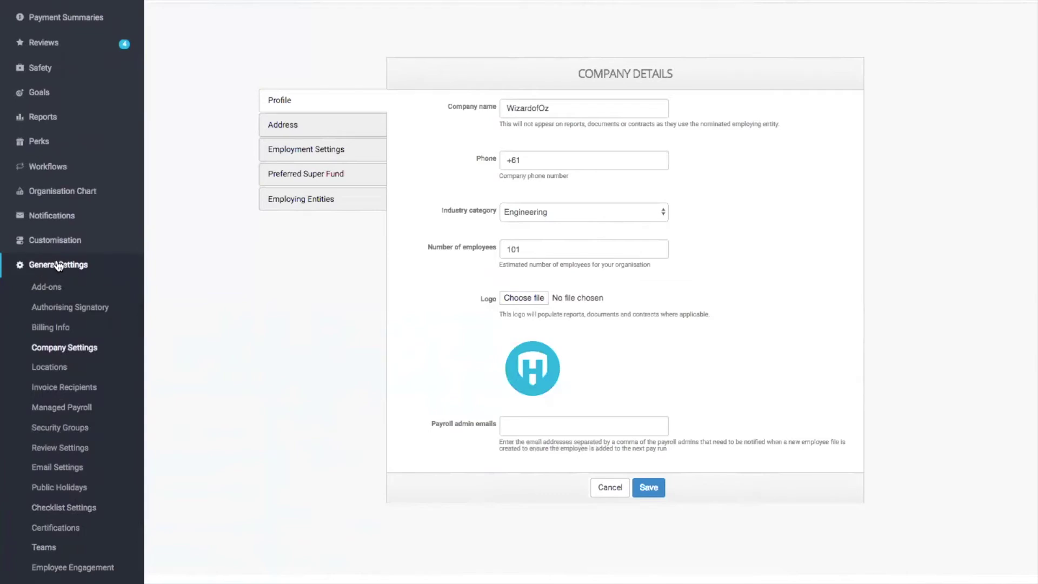
left_click(56, 468)
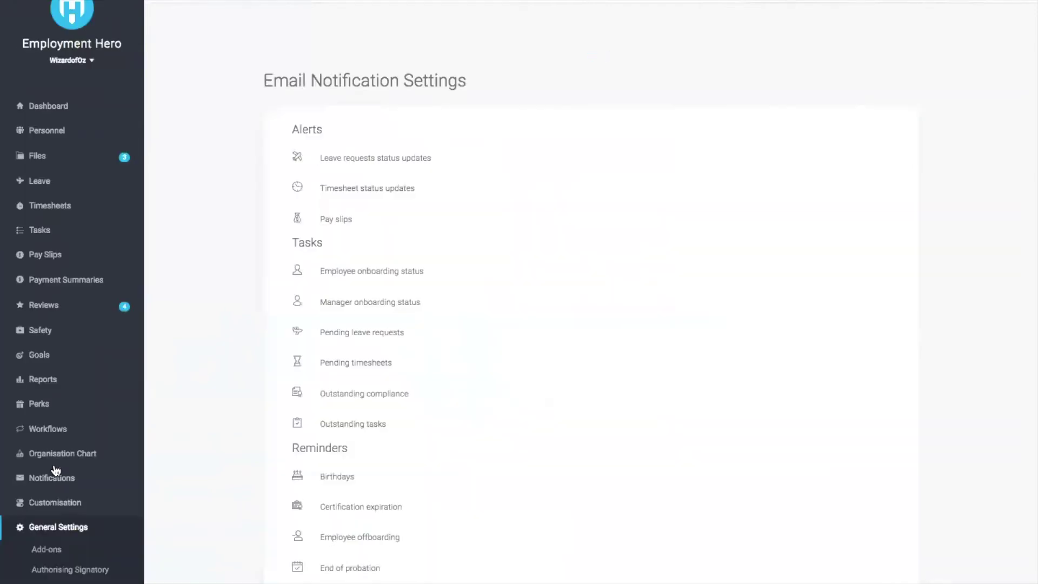
Step: Open the leave requests status updates alert and switch its notifications off and back on
scroll(215, 430, "down", 1)
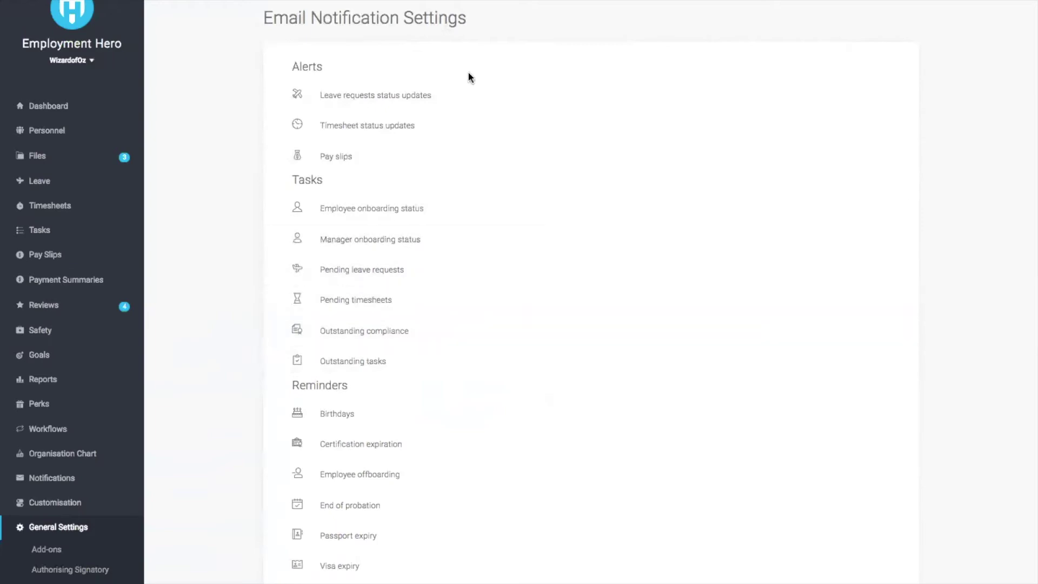
left_click(346, 101)
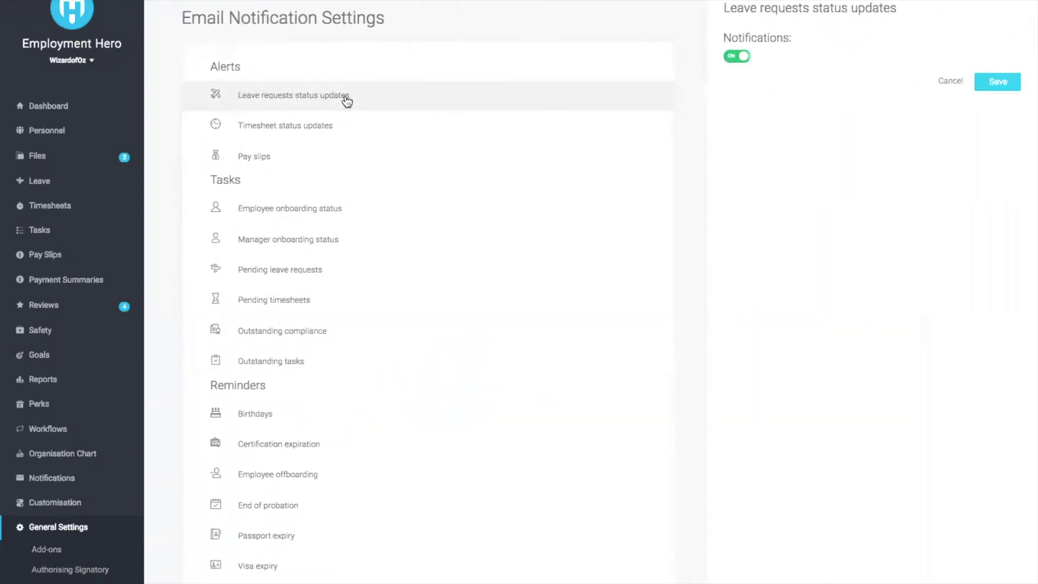
left_click(729, 59)
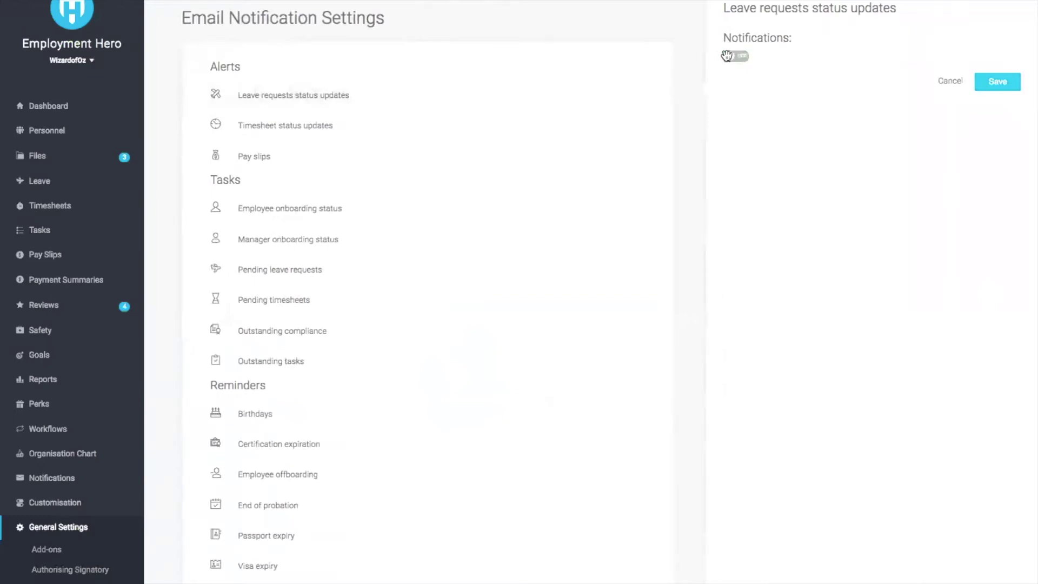
left_click(728, 56)
Step: Open the Birthdays reminder settings and switch its notifications off and back on
scroll(443, 396, "down", 3)
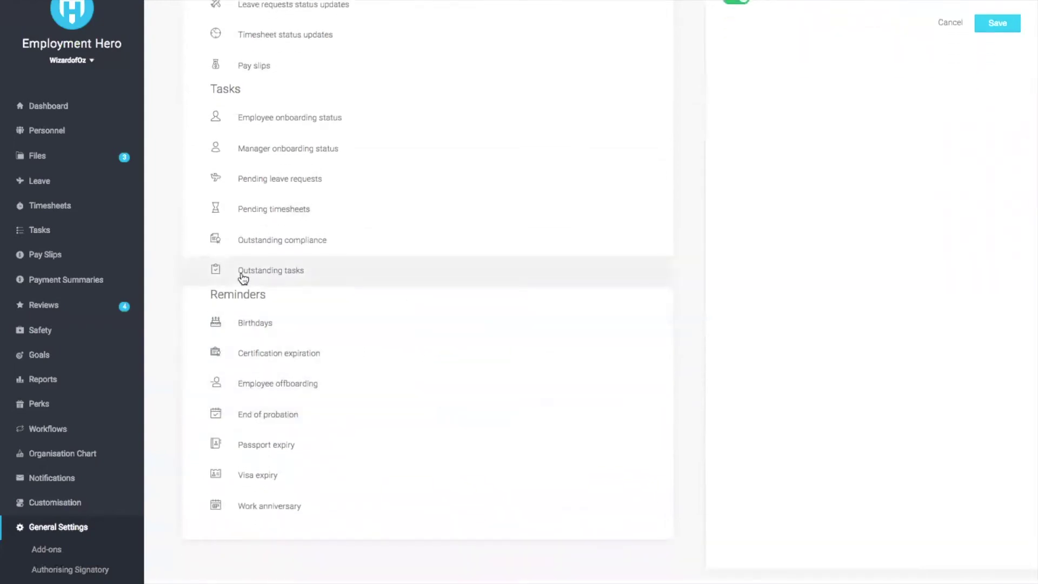
left_click(269, 328)
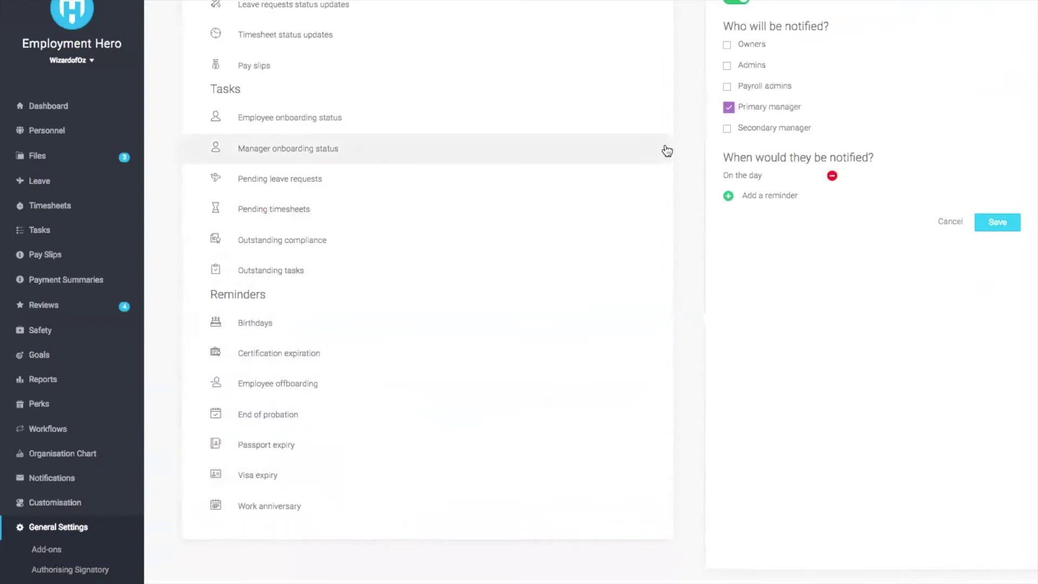
left_click(730, 2)
left_click(735, 2)
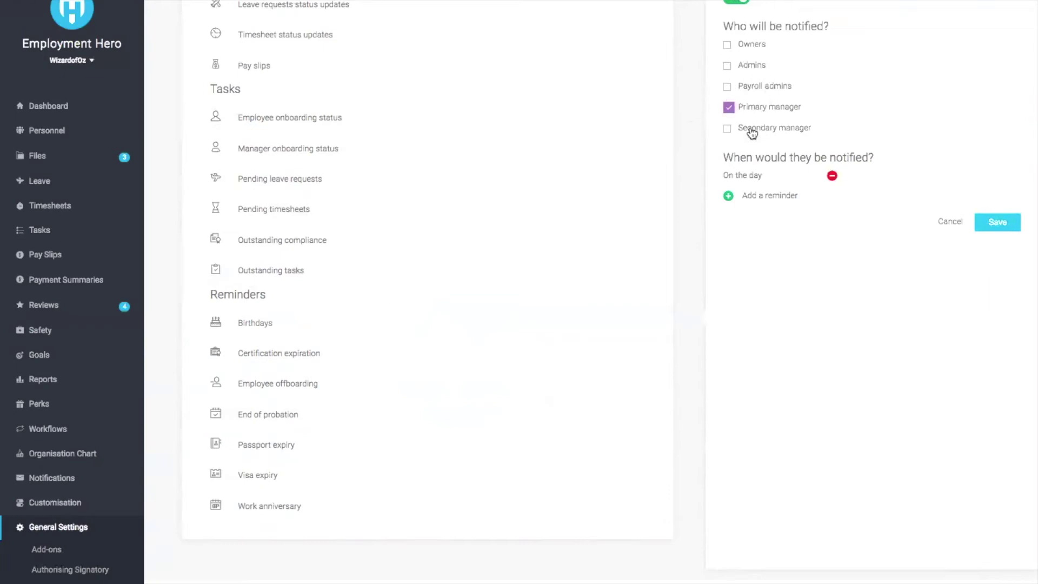
Step: Add Owners, Admins, Payroll admins and Secondary manager to the recipients of the birthday reminder, keeping its notifications on
left_click(727, 87)
left_click(727, 66)
left_click(729, 45)
left_click(728, 129)
left_click(728, 45)
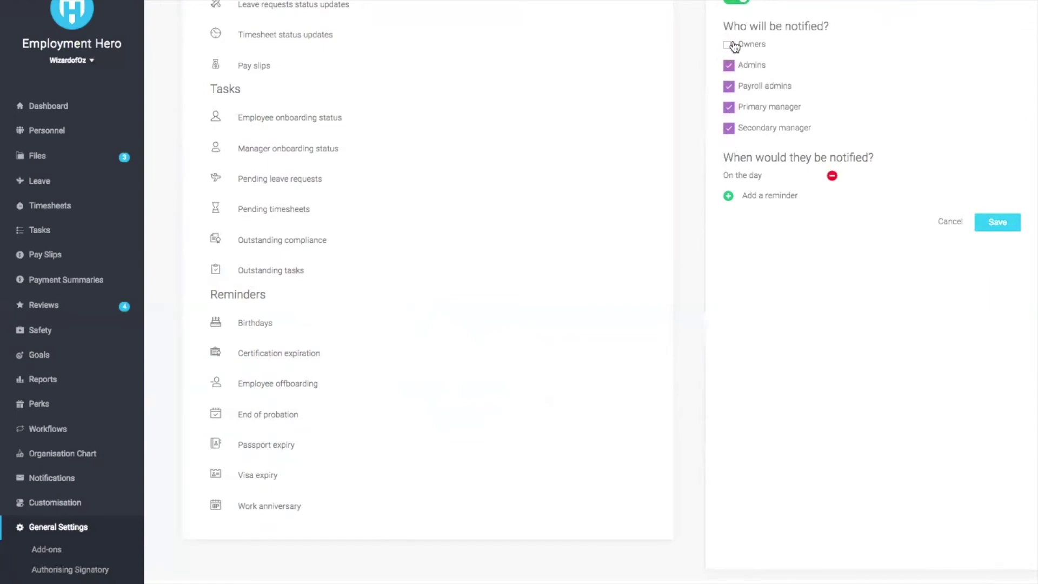
left_click(731, 3)
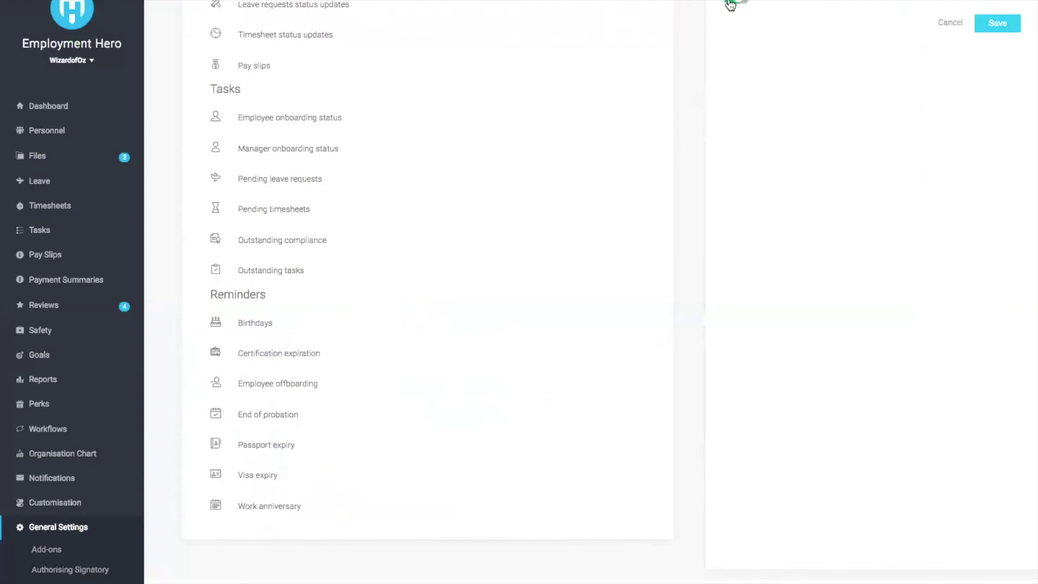
left_click(738, 3)
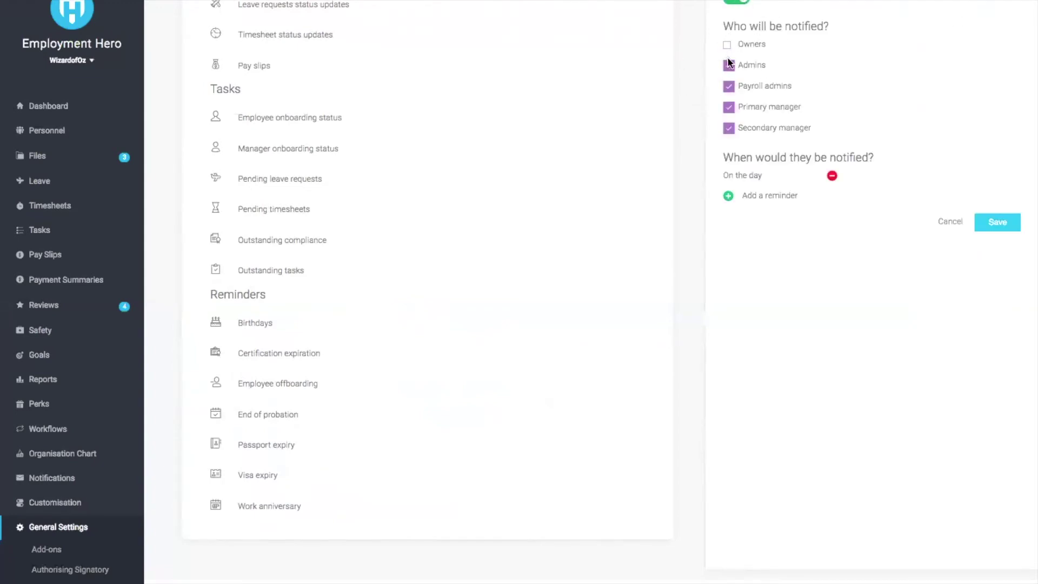
left_click(727, 46)
Step: Add four reminders to the birthday notification timing, keeping one at 1 day before and setting the second to 7 days before
left_click(729, 197)
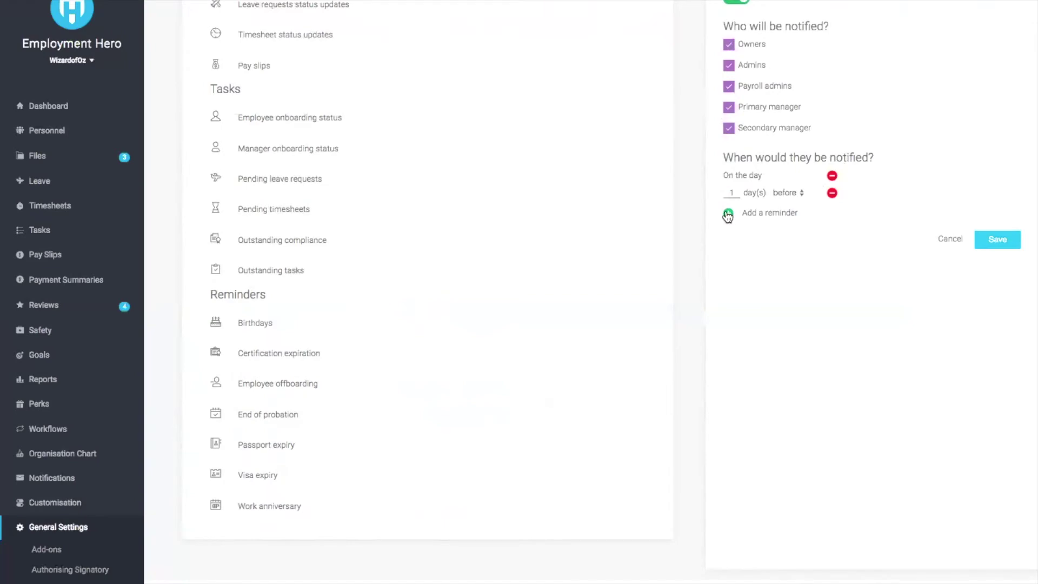
left_click(729, 213)
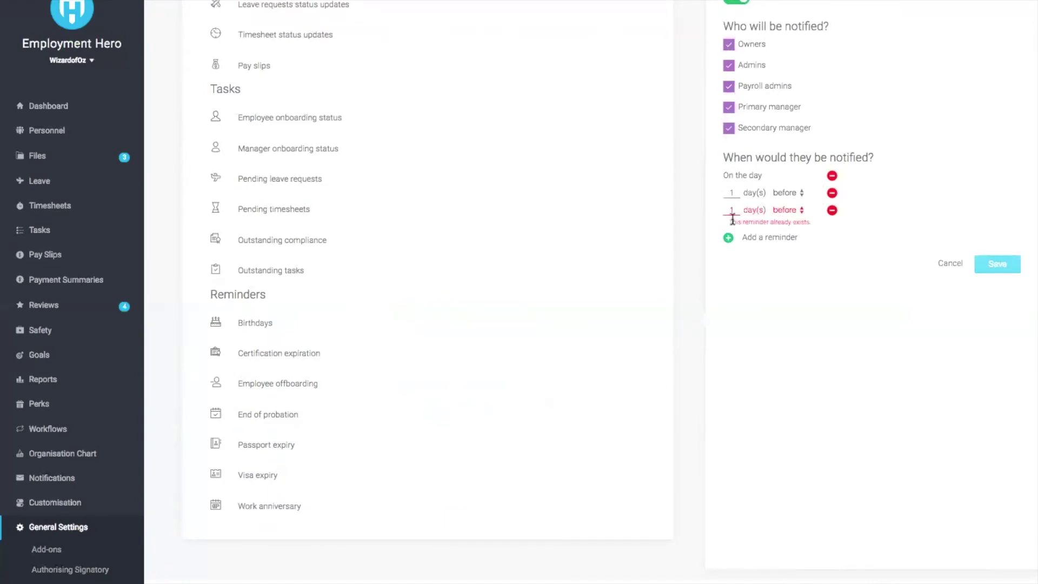
left_click(727, 237)
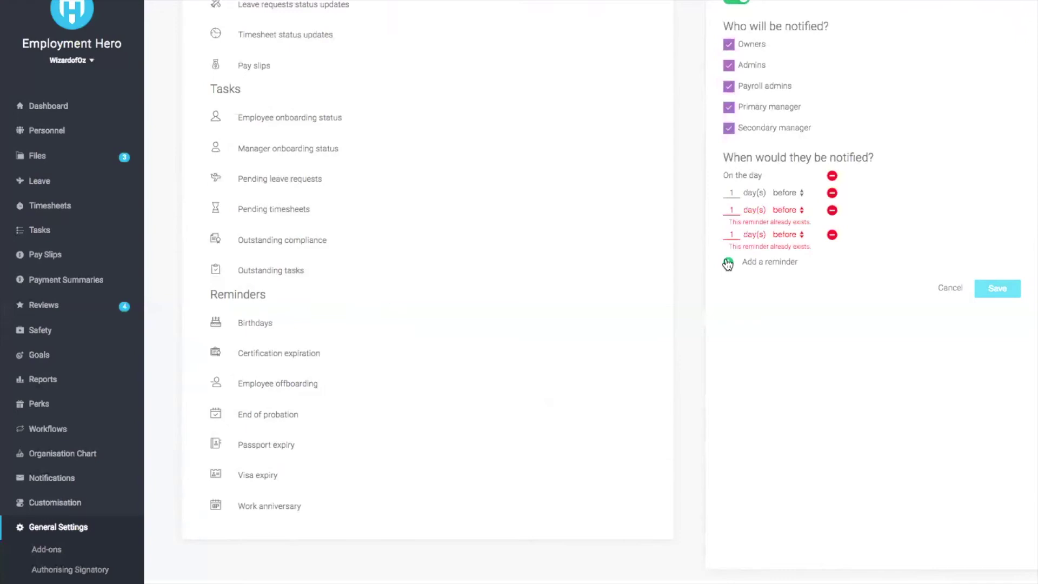
left_click(728, 262)
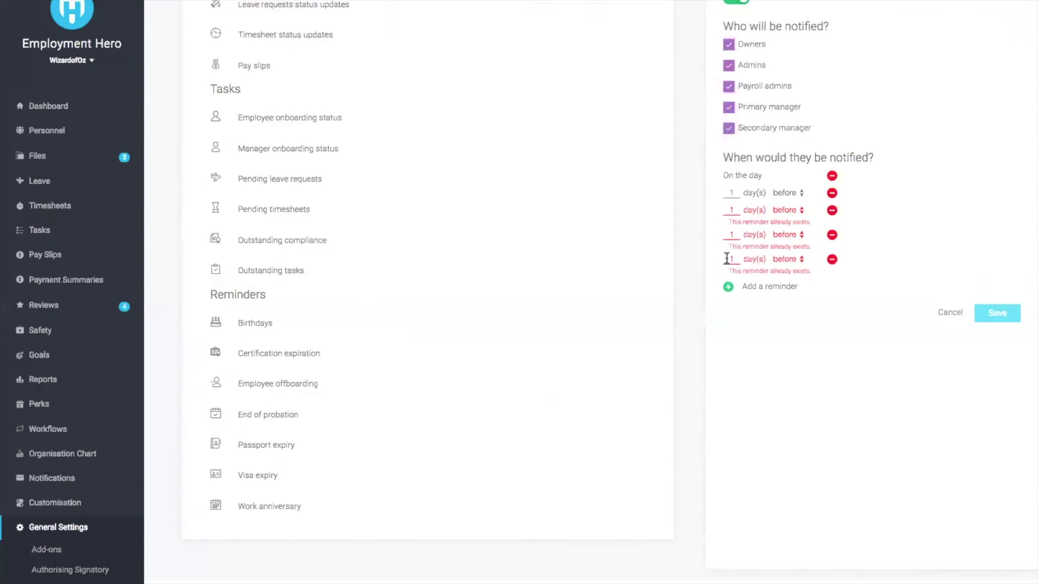
left_click(738, 192)
double_click(736, 210)
type("7")
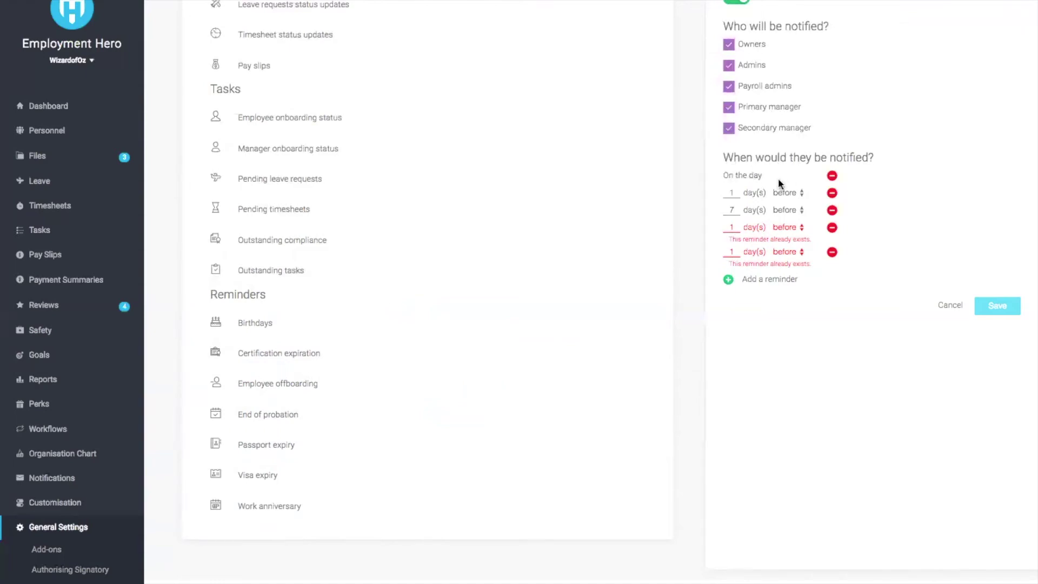
Step: Remove the same-day birthday reminder and recreate it by setting the first duplicate reminder to 0 days before
left_click(832, 176)
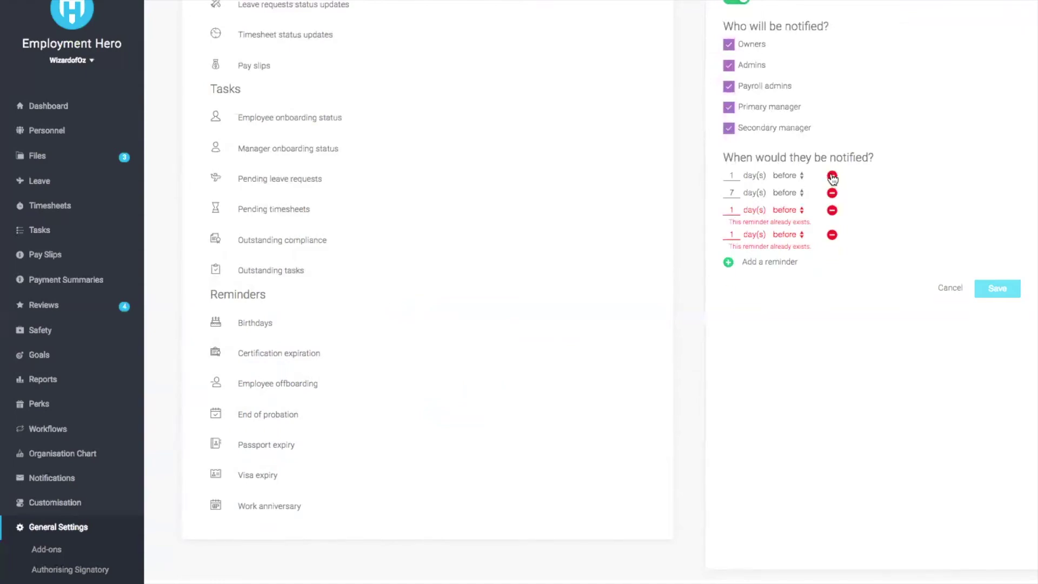
left_click(737, 210)
key("BackSpace")
type("0")
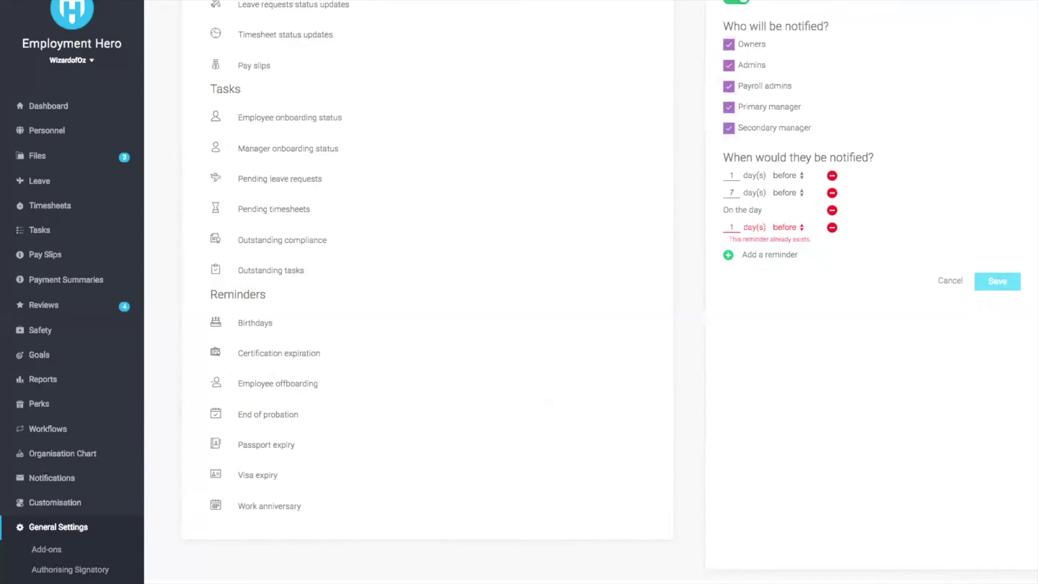
Step: Replace the recreated same-day reminder with the remaining duplicate set to 0 days before, and discard the birthday reminder edits
left_click(832, 210)
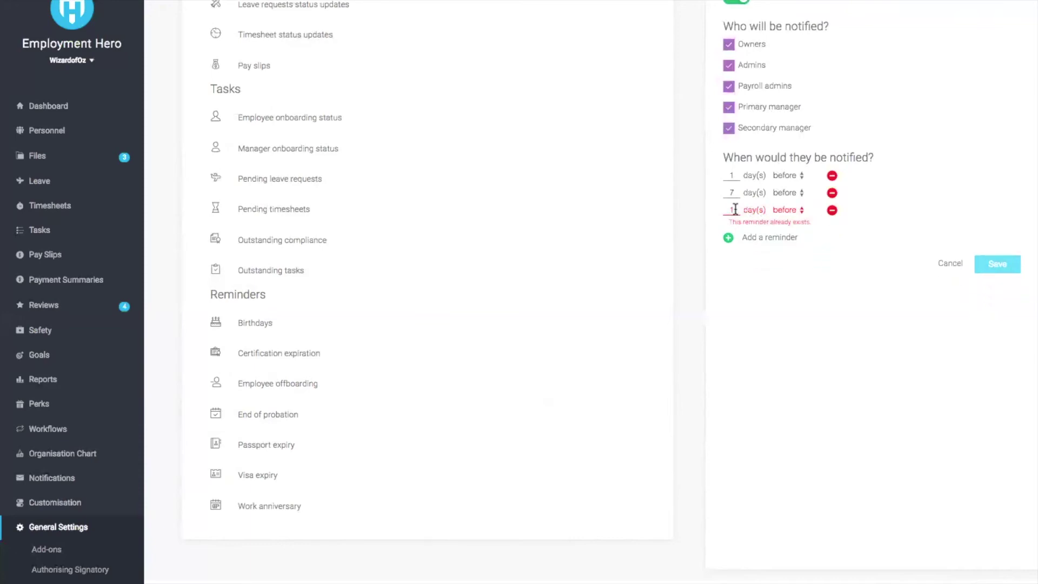
left_click(735, 210)
key("BackSpace")
type("0")
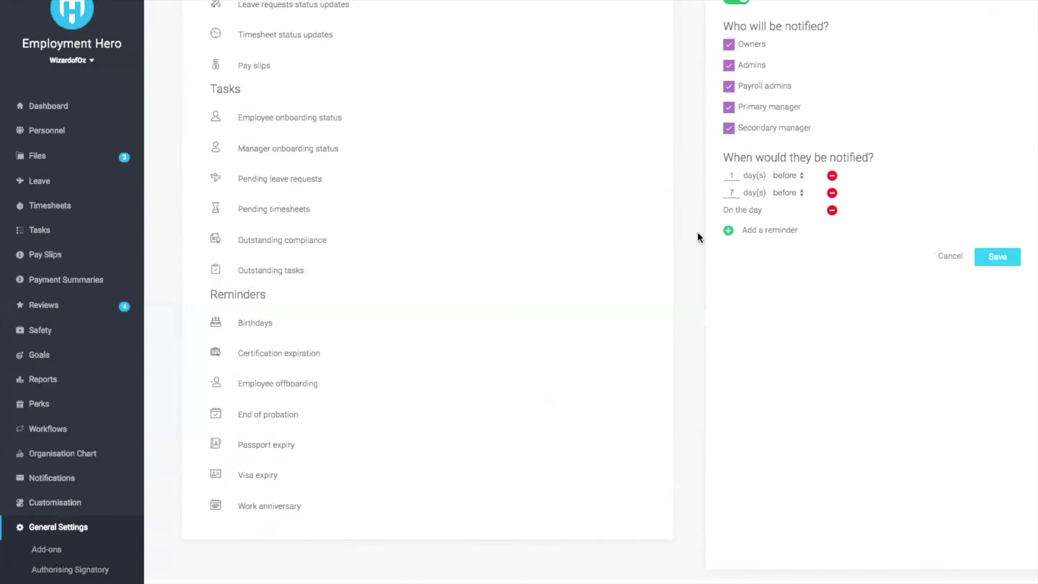
left_click(943, 260)
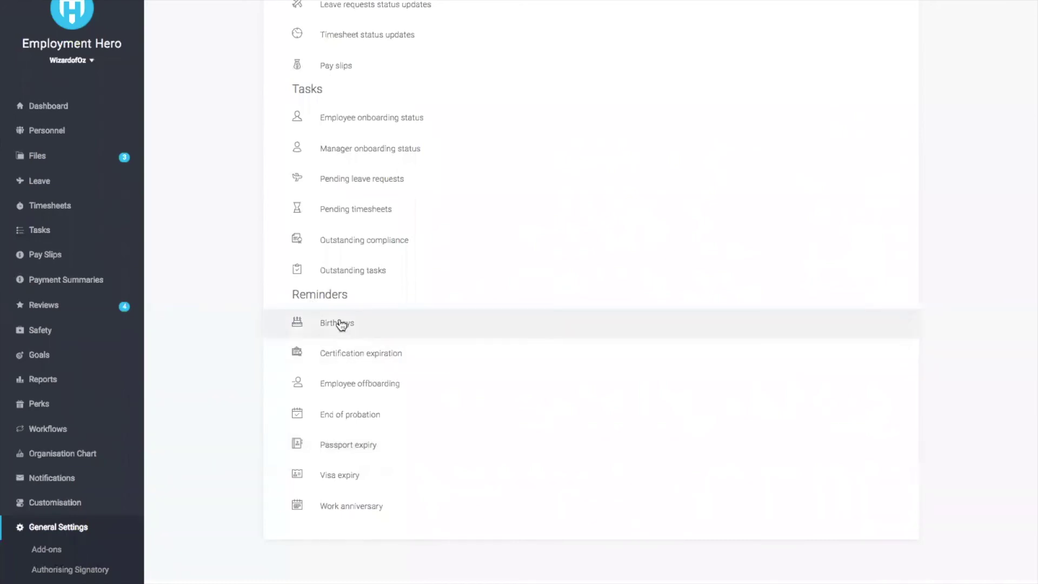
Step: Reopen the Birthdays reminder settings and save them
left_click(407, 332)
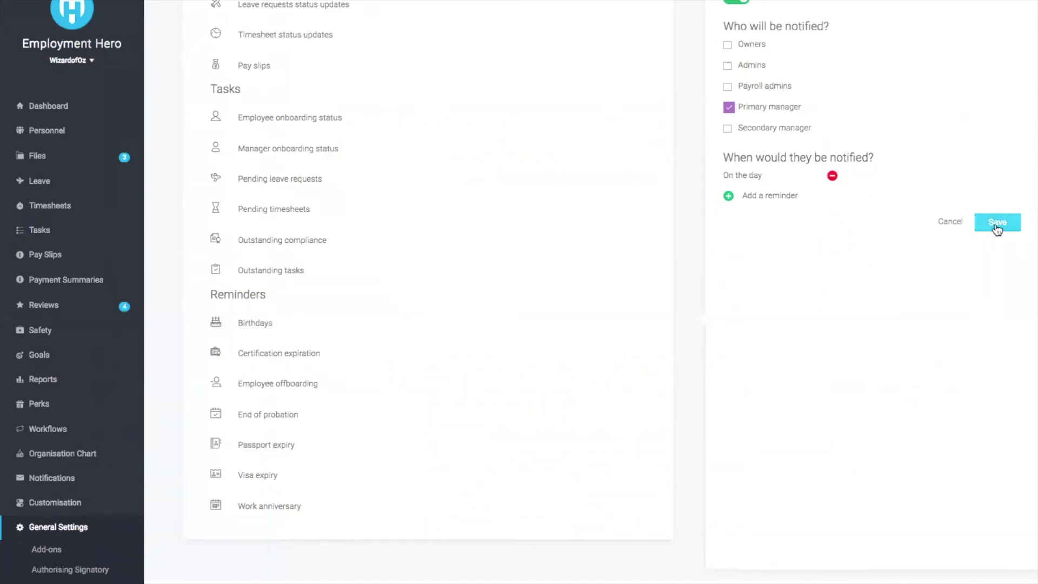
left_click(998, 223)
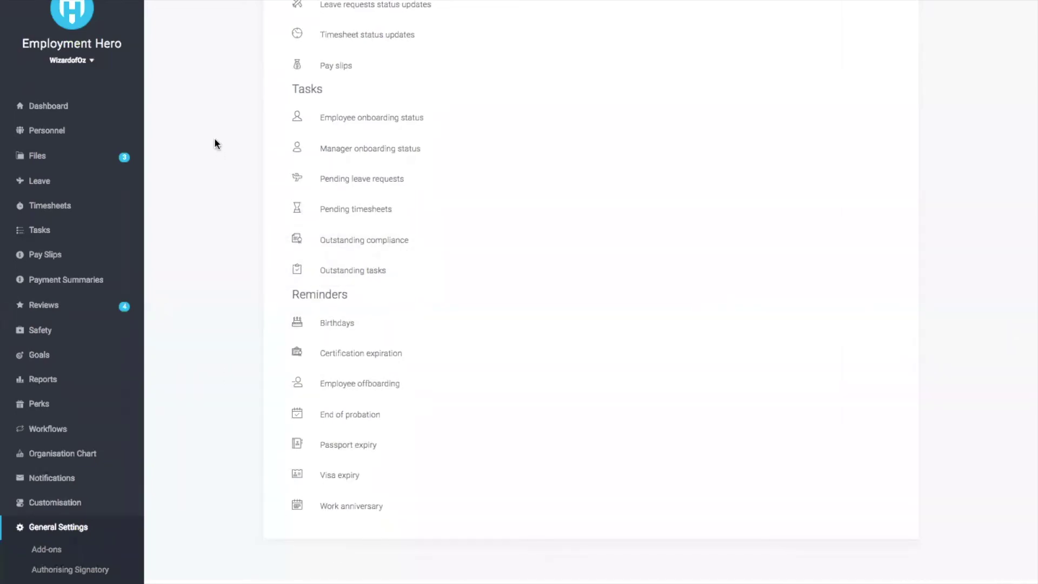
scroll(215, 123, "up", 3)
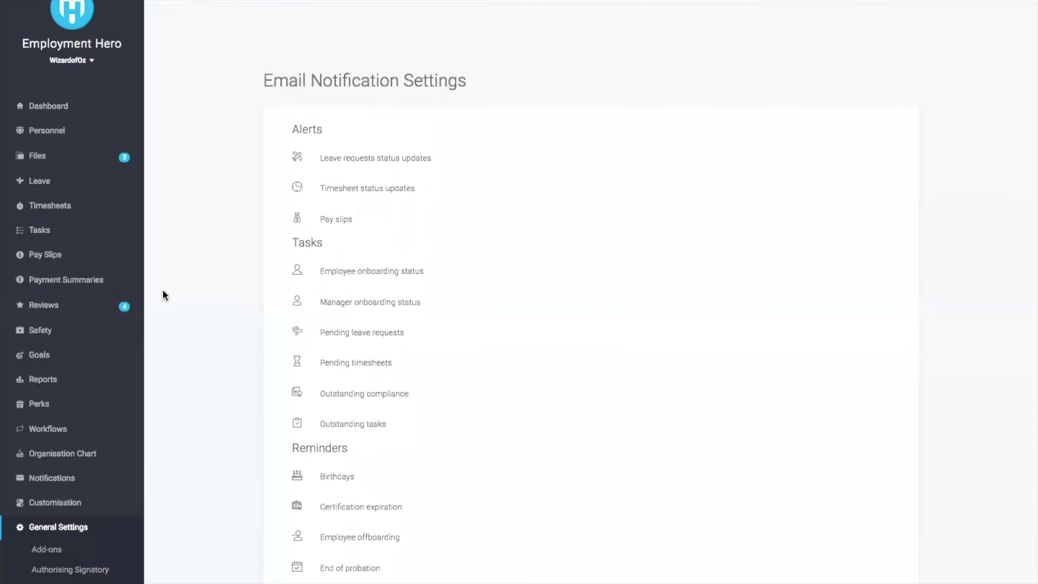
Step: Switch to the Company email notification settings support article and review its sections, reminder types, recipient roles and the same-day reminder instructions
mouse_move(259, 1)
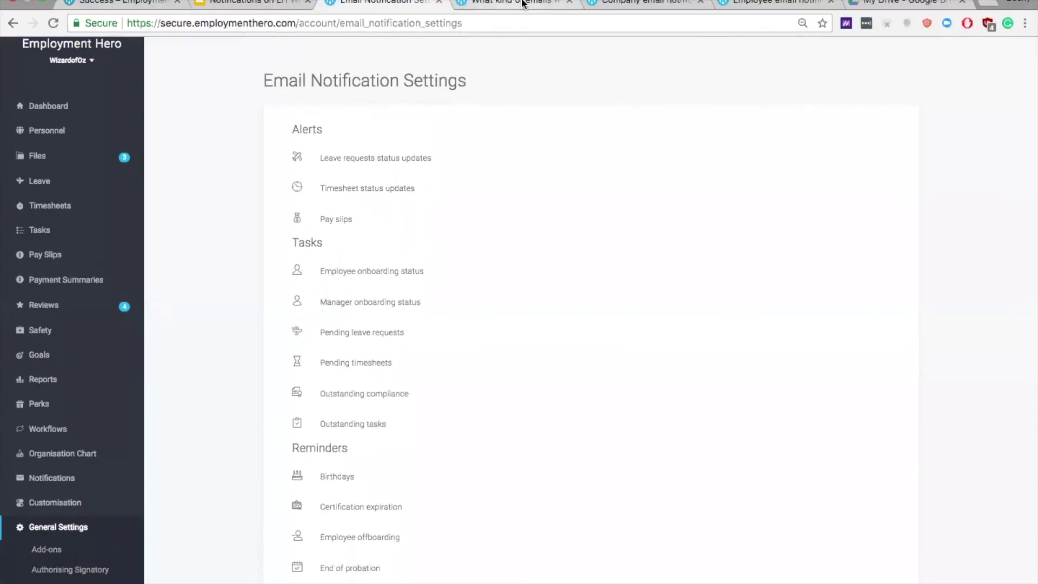
left_click(638, 2)
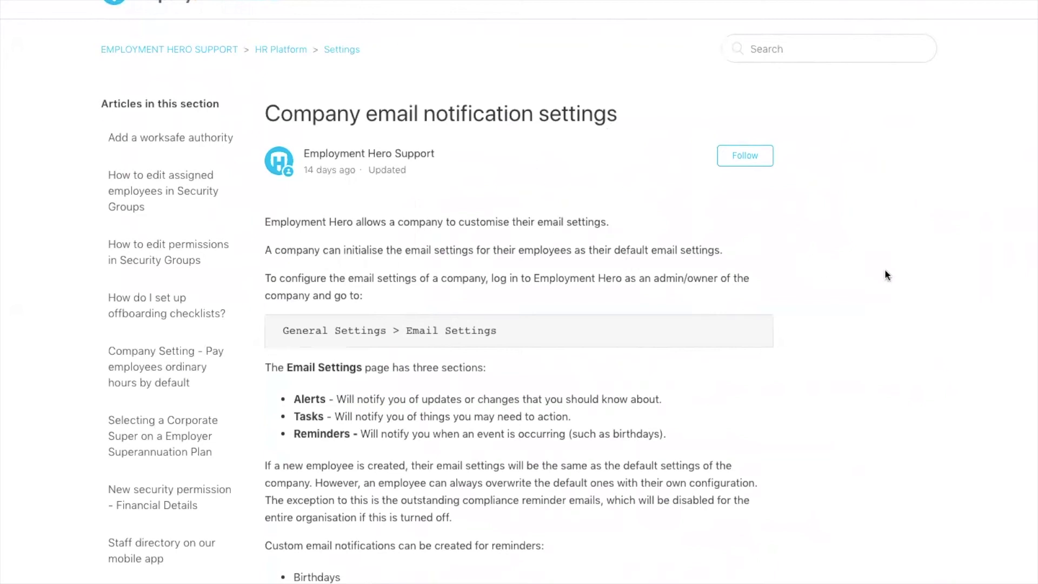
scroll(922, 378, "down", 5)
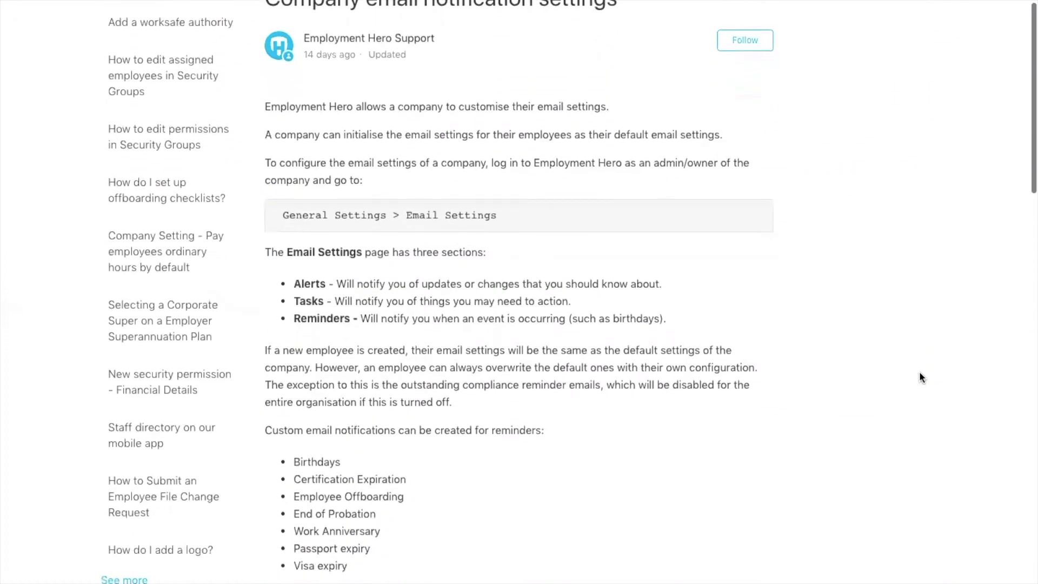
scroll(922, 378, "down", 3)
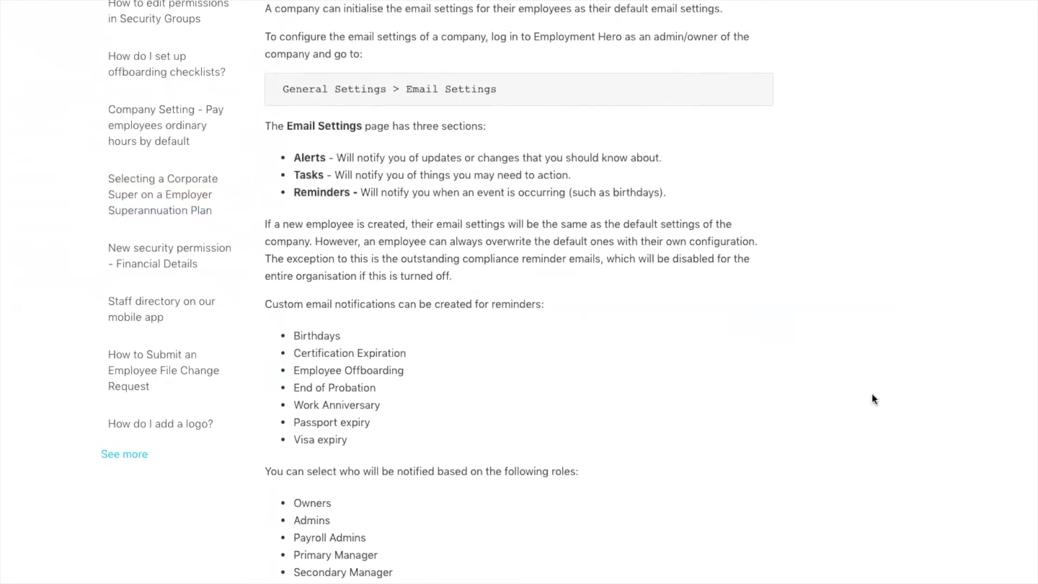
scroll(872, 395, "down", 5)
scroll(872, 396, "down", 7)
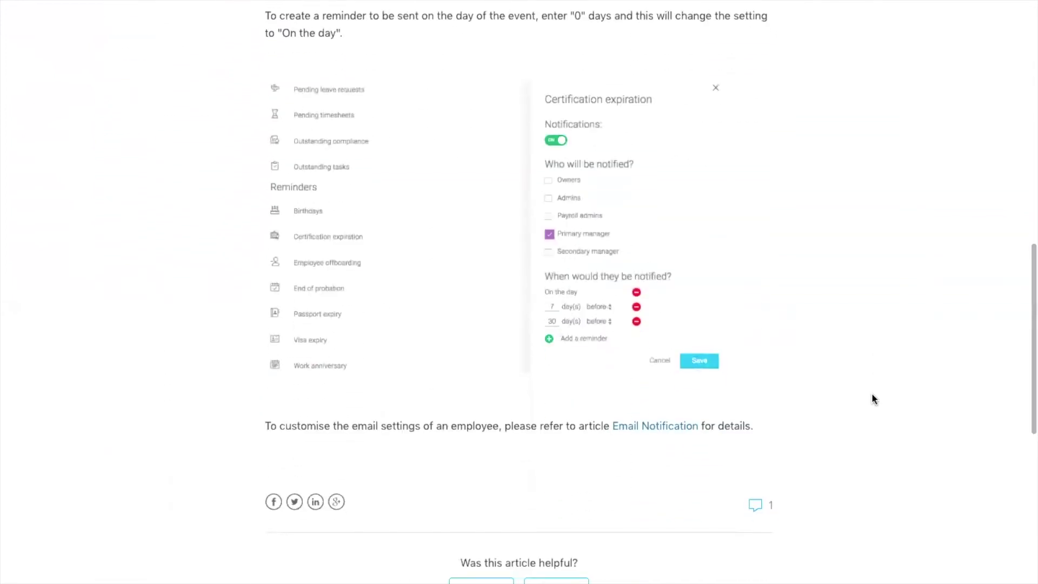
scroll(873, 394, "up", 16)
scroll(872, 395, "up", 1)
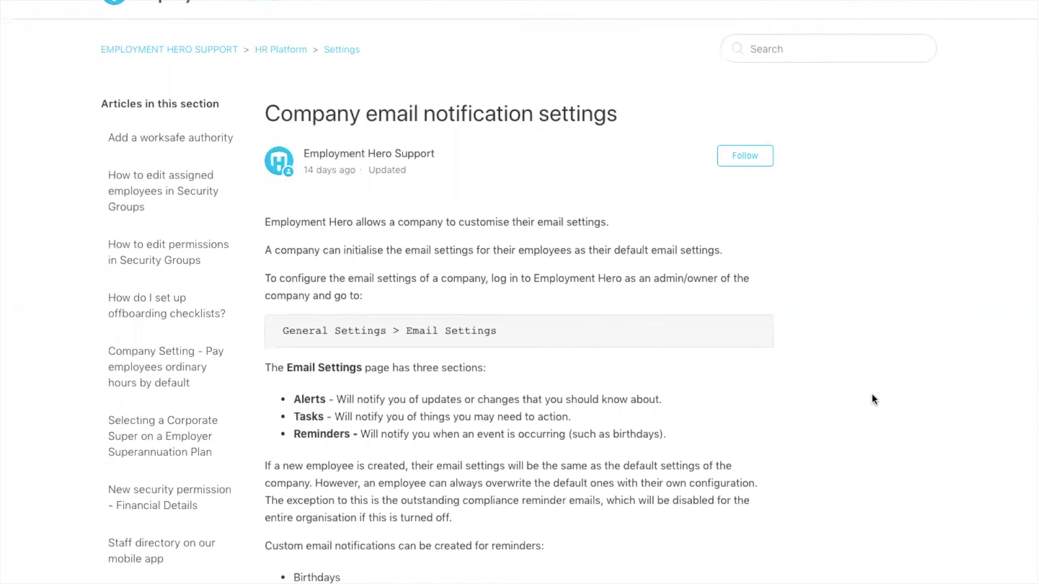
Step: Return to the Employment Hero platform's Email Settings under Notifications and turn off emails for Certification Expiration and Work Anniversary
mouse_move(132, 3)
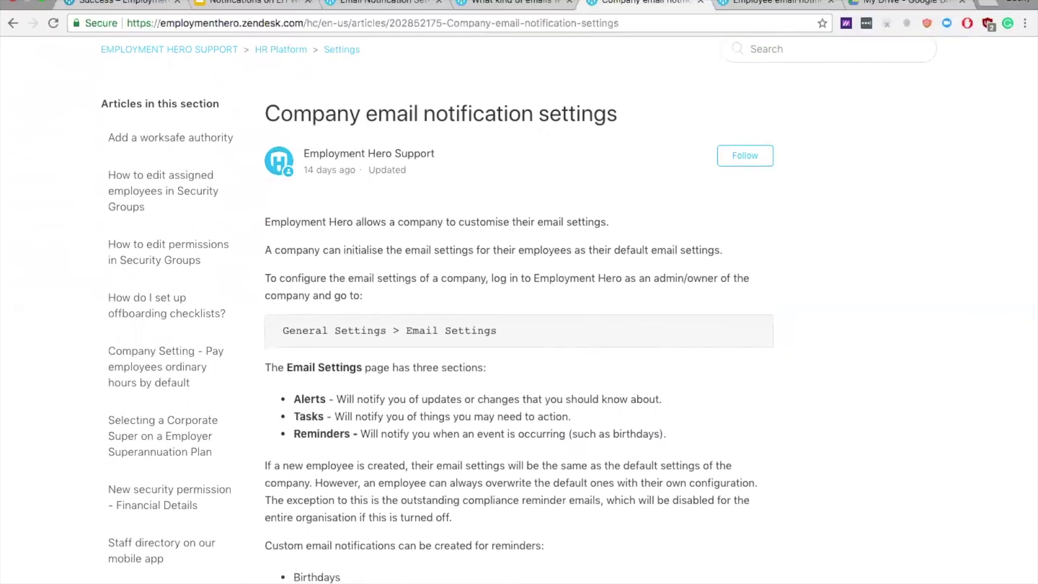
left_click(379, 4)
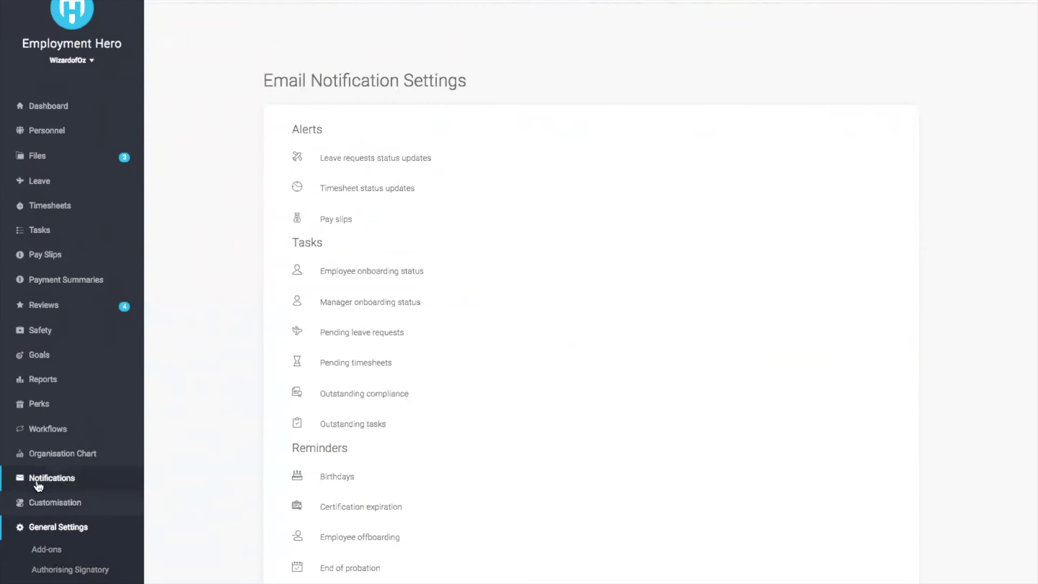
left_click(37, 482)
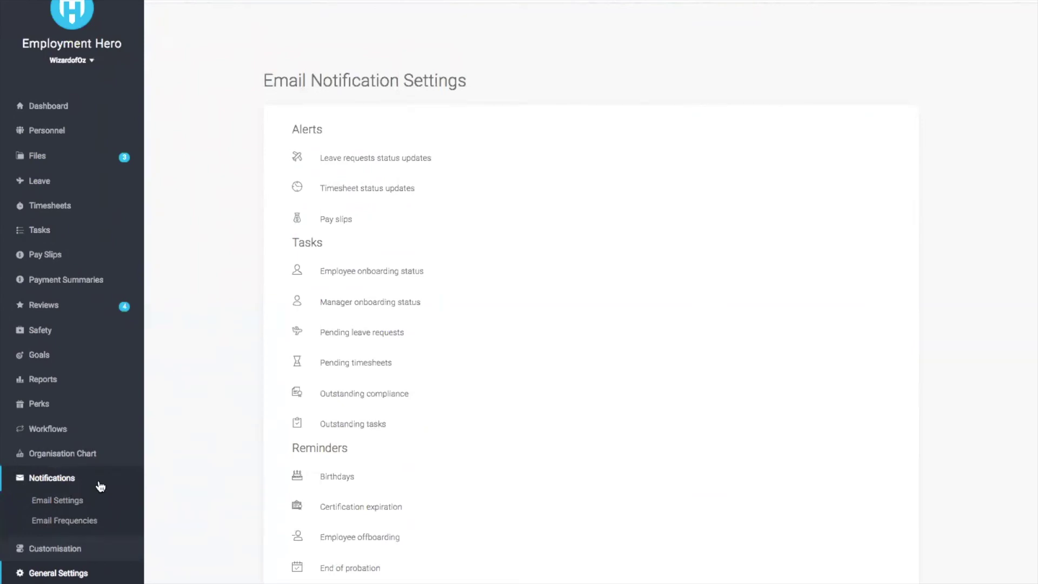
left_click(50, 504)
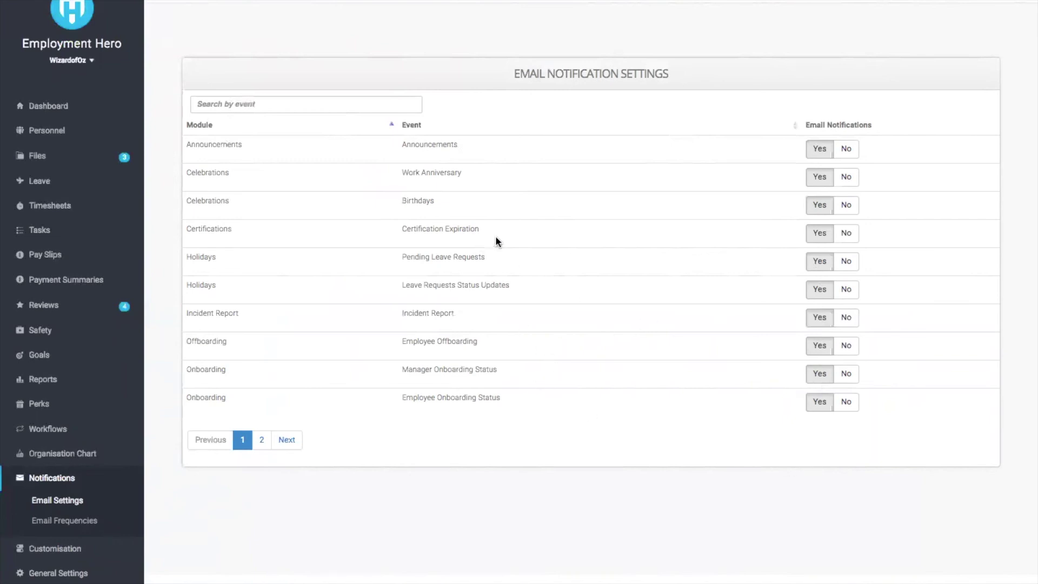
left_click(851, 235)
left_click(854, 179)
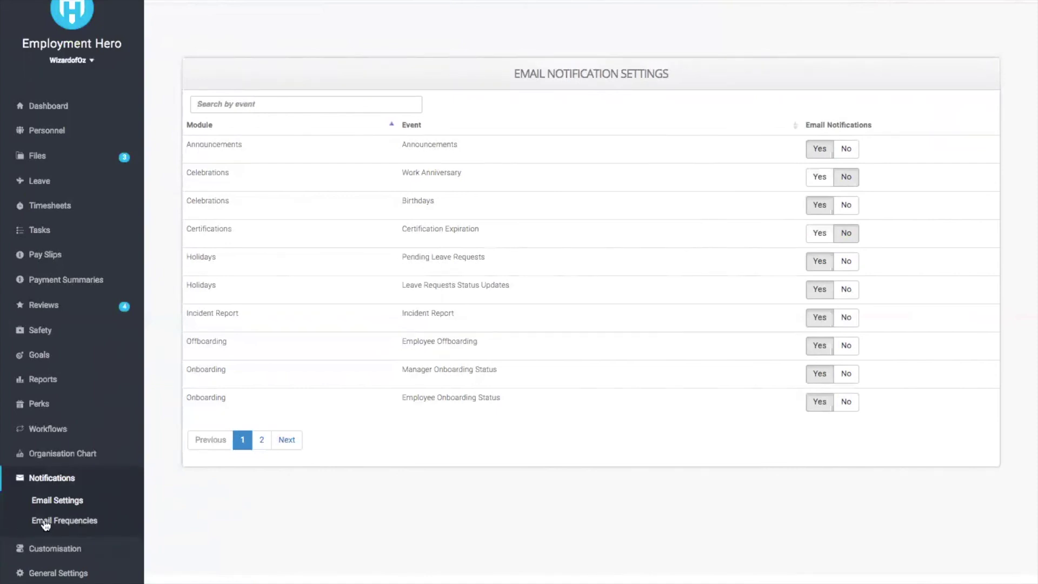
Step: Set the email notification frequency to Weekly on Wednesday at 11 and save it
left_click(77, 526)
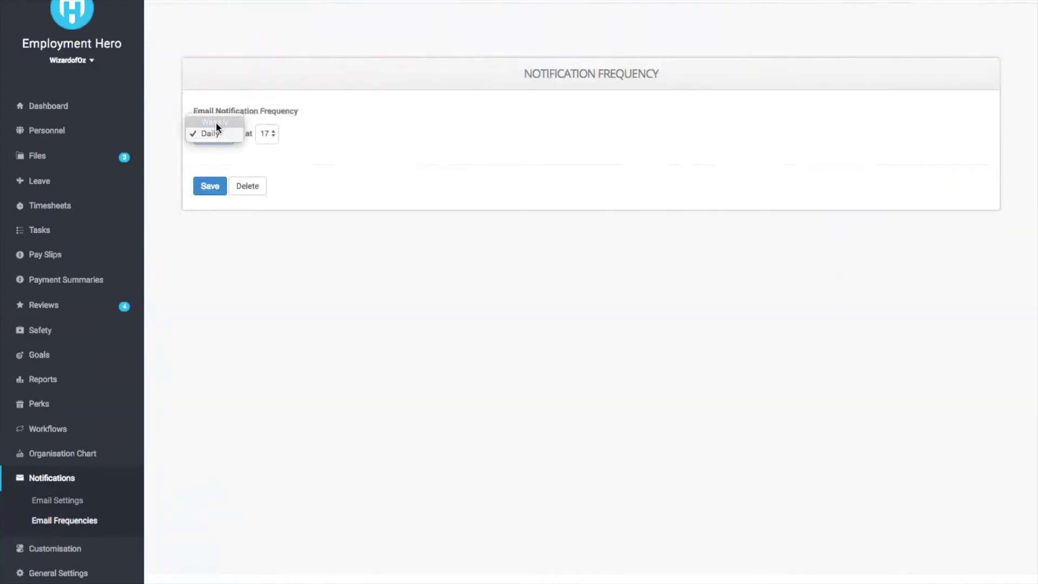
left_click(216, 123)
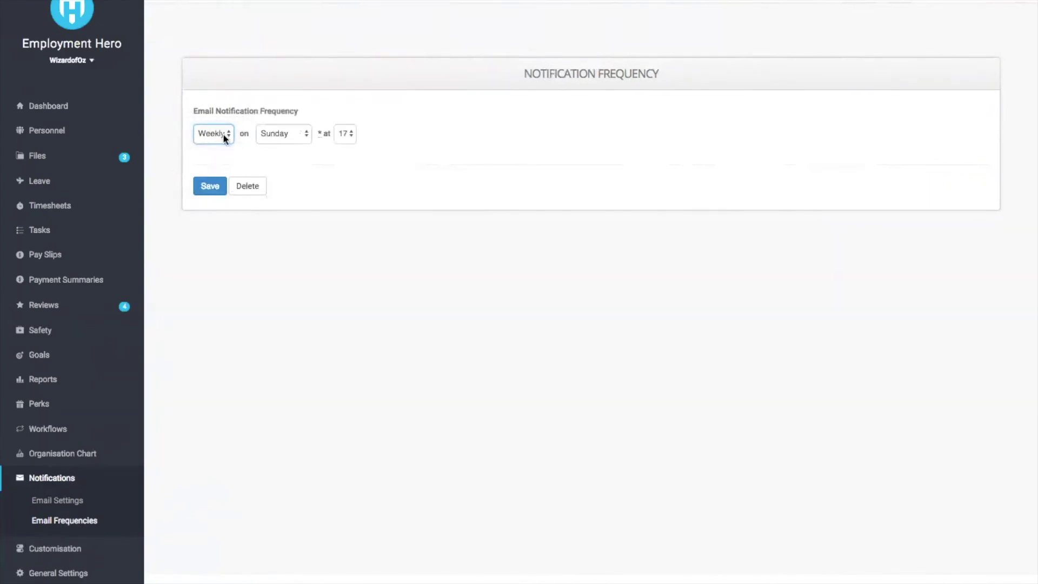
left_click(297, 136)
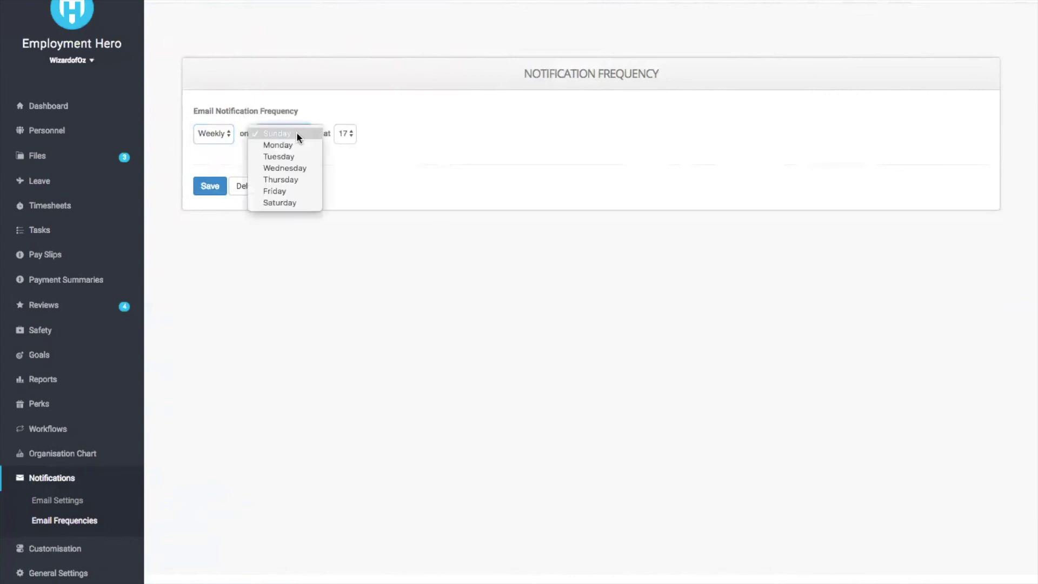
left_click(292, 168)
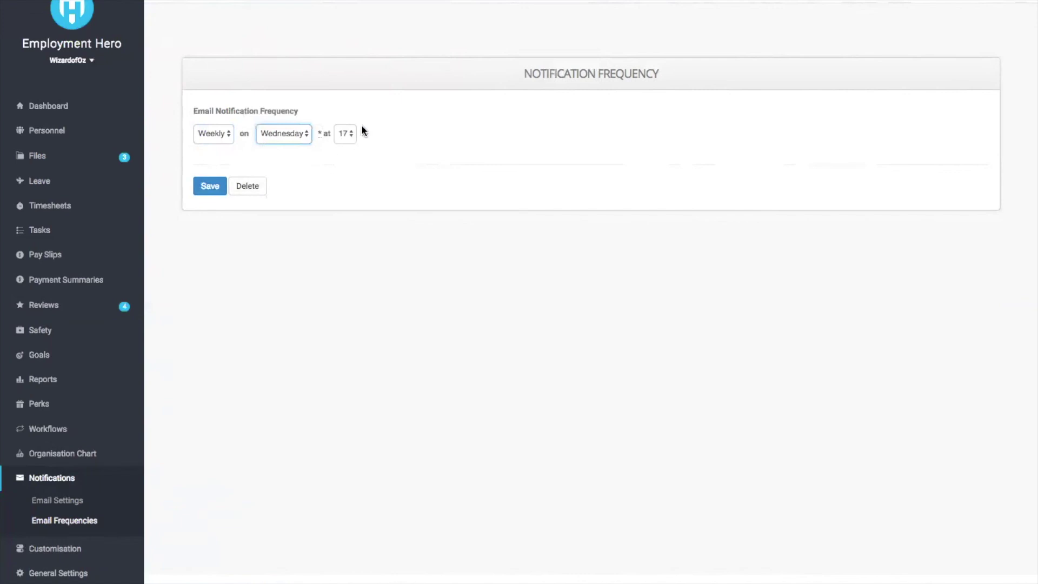
left_click(345, 135)
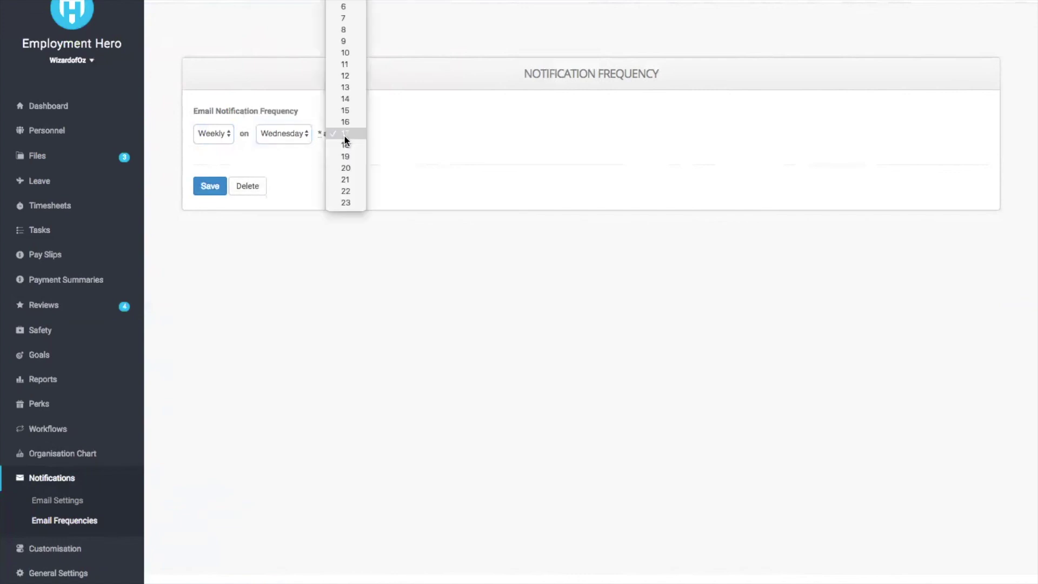
left_click(350, 63)
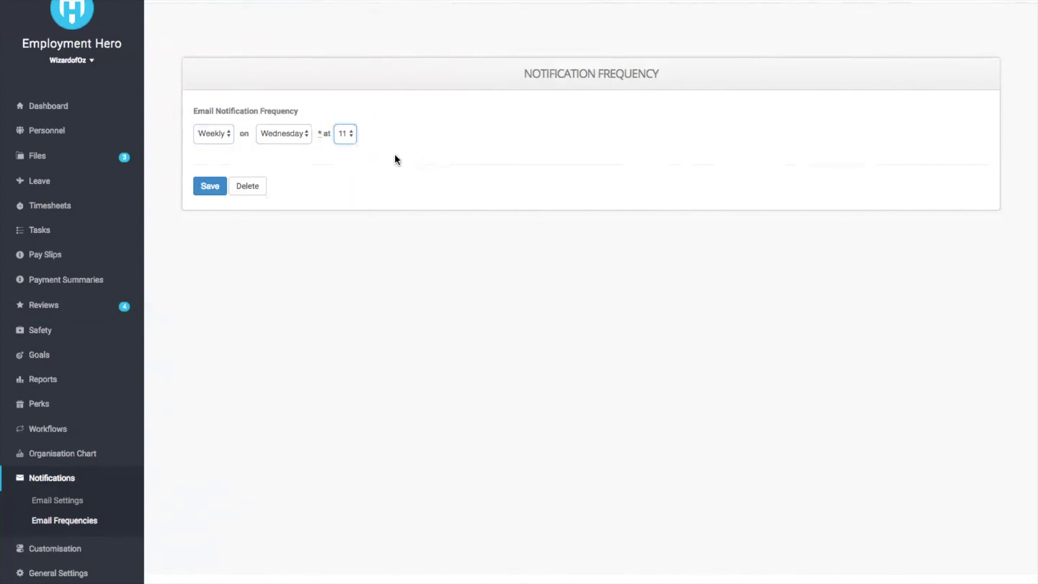
left_click(200, 191)
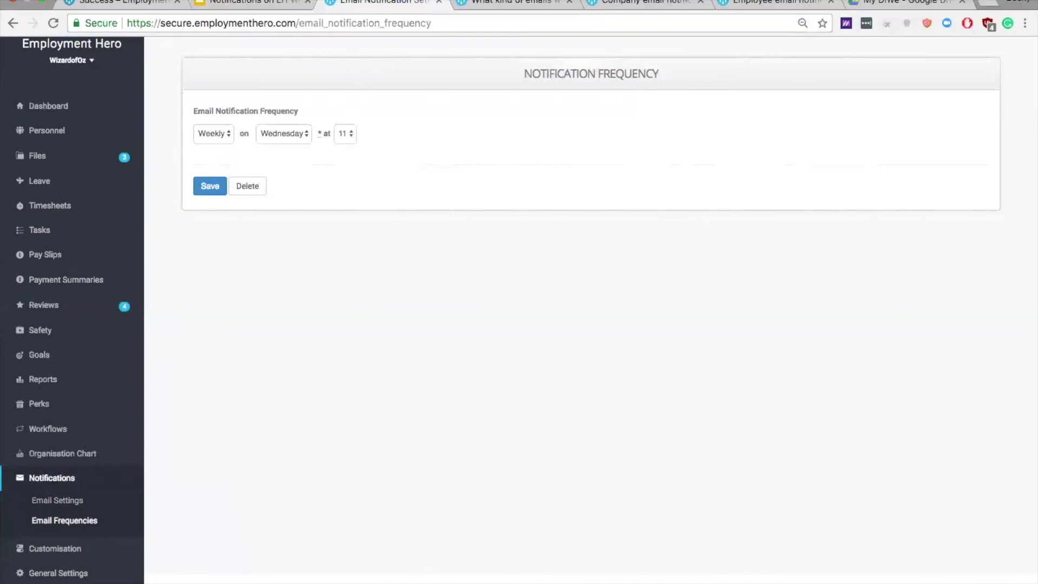
Step: Open the Employee email notification settings support article and review how employees choose the type and frequency of their emails
left_click(647, 2)
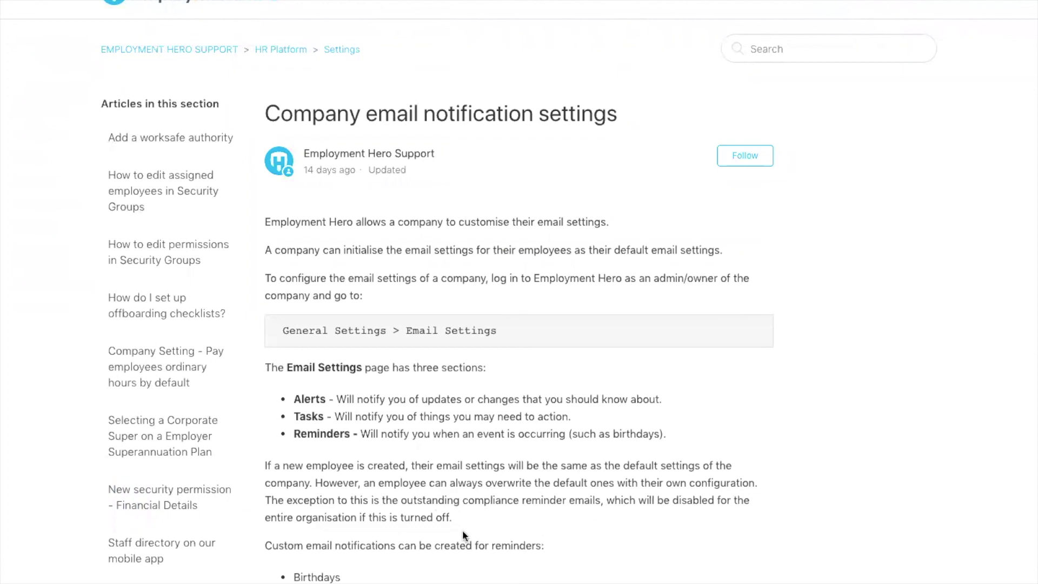
mouse_move(670, 3)
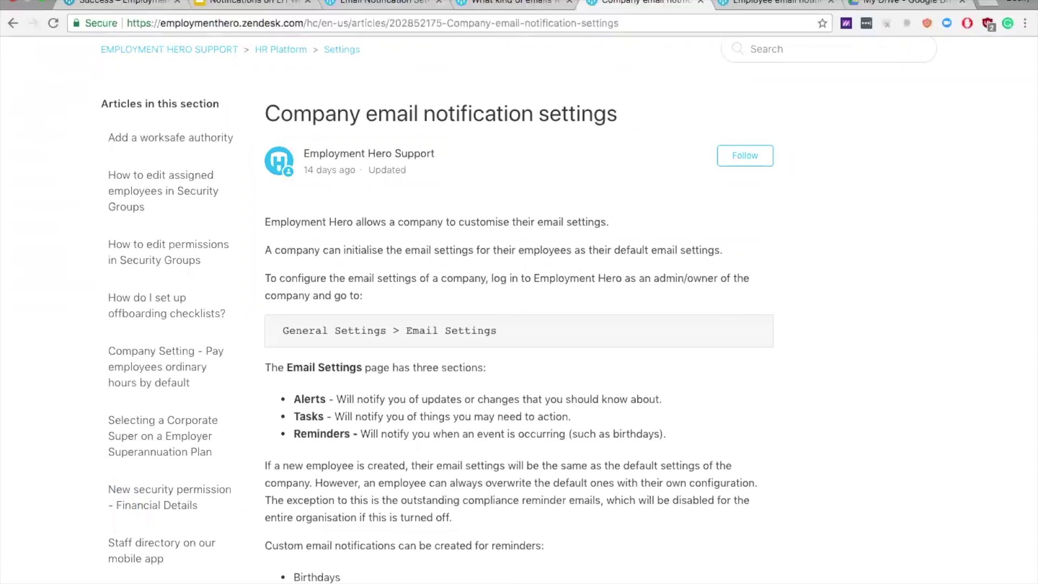
left_click(763, 5)
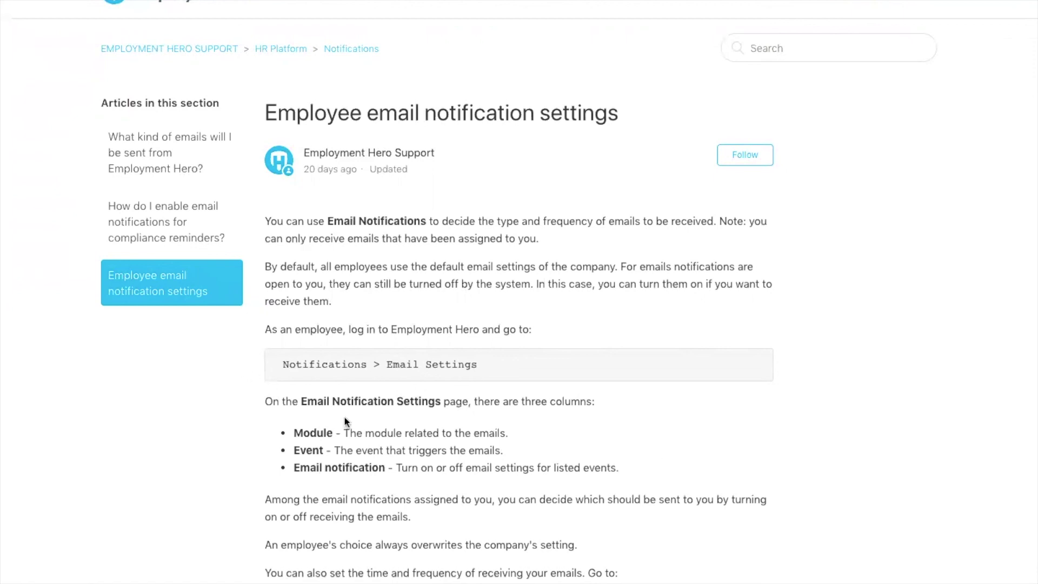
scroll(875, 422, "down", 2)
scroll(874, 419, "down", 4)
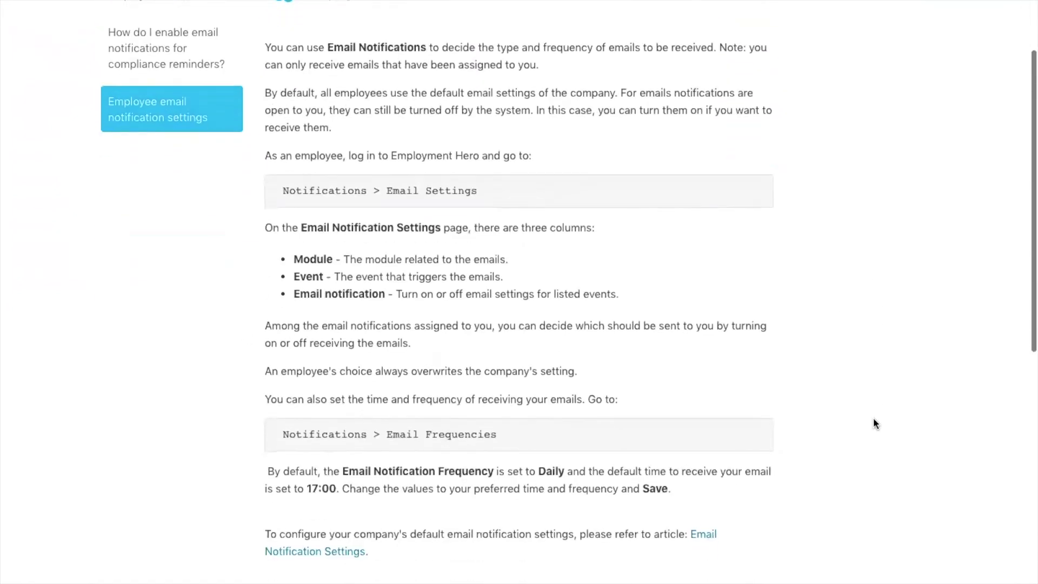
scroll(858, 295, "up", 2)
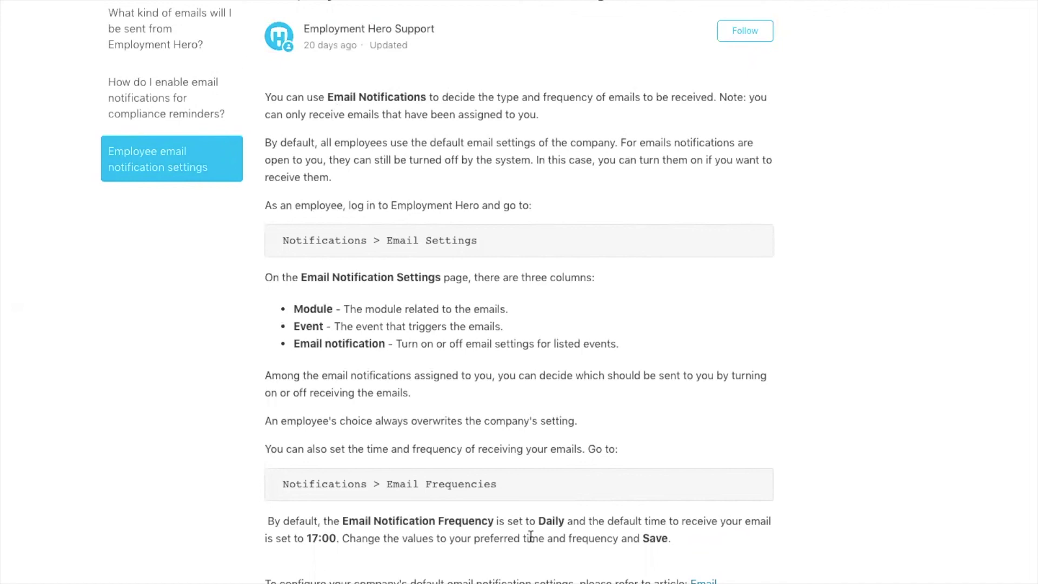
scroll(937, 395, "up", 3)
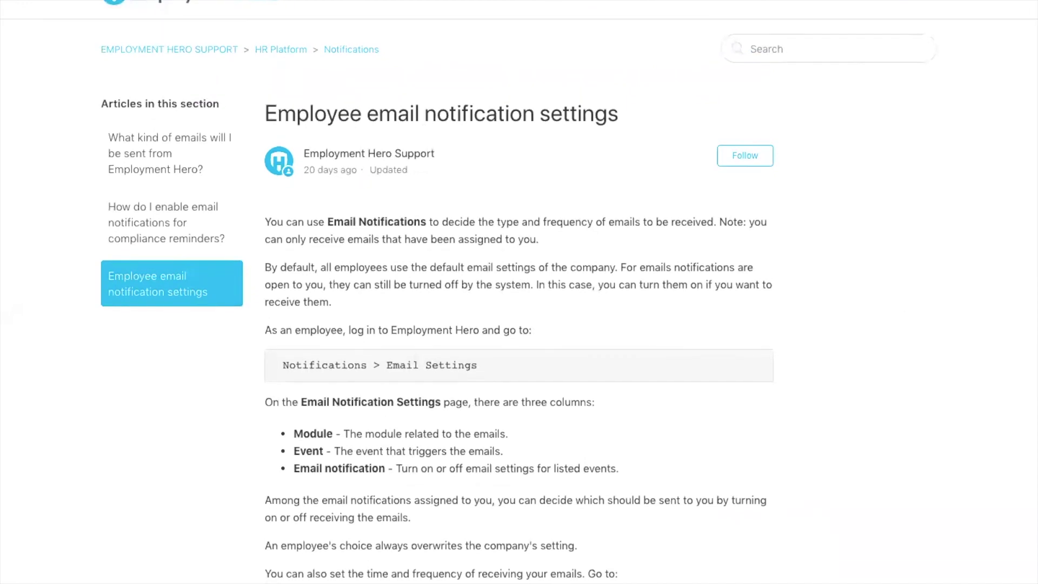
Step: Switch to the Notifications on EH presentation in Google Slides and present it in full screen
mouse_move(416, 0)
left_click(220, 2)
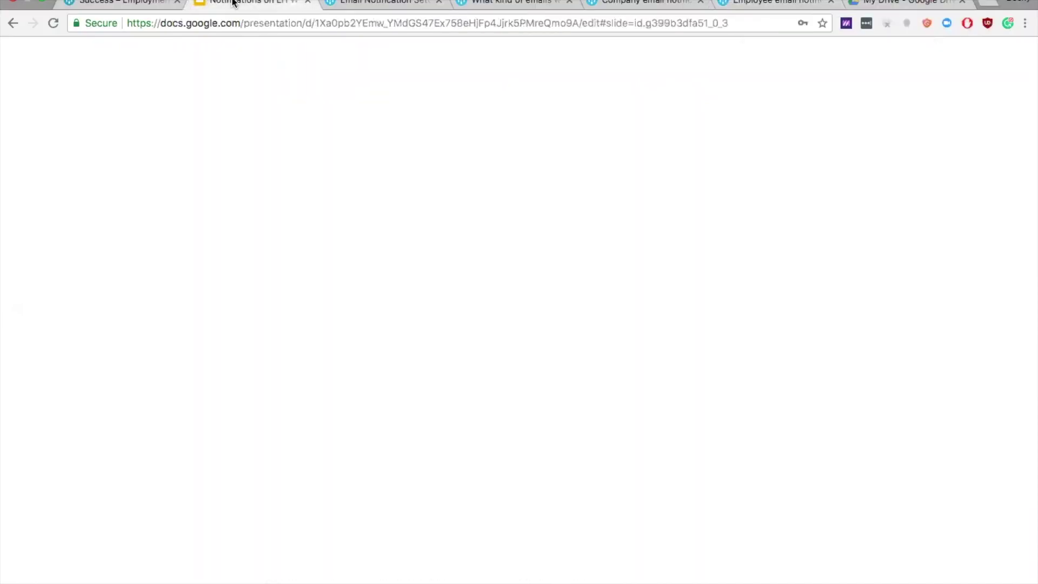
left_click(862, 1)
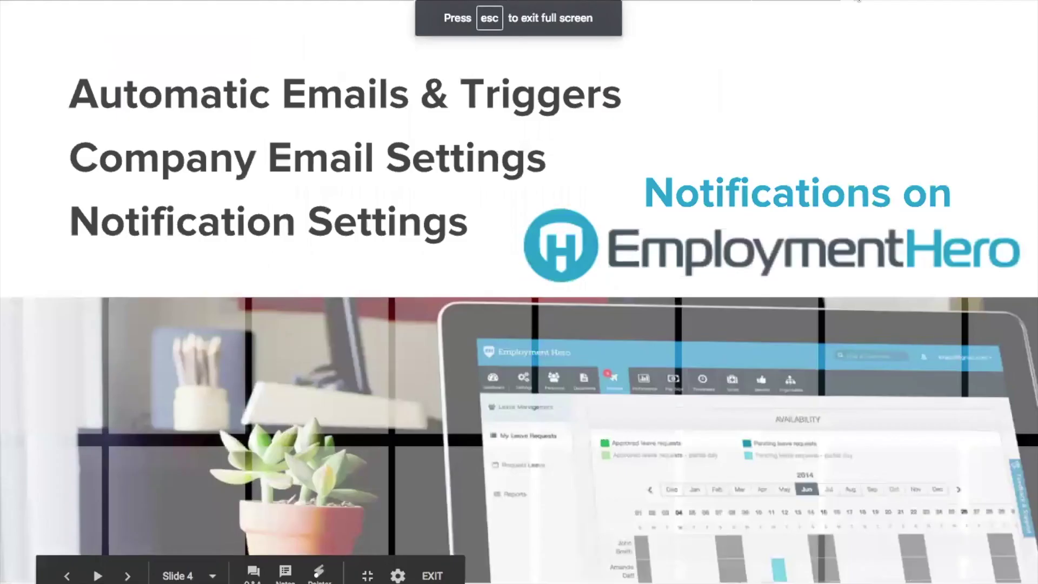